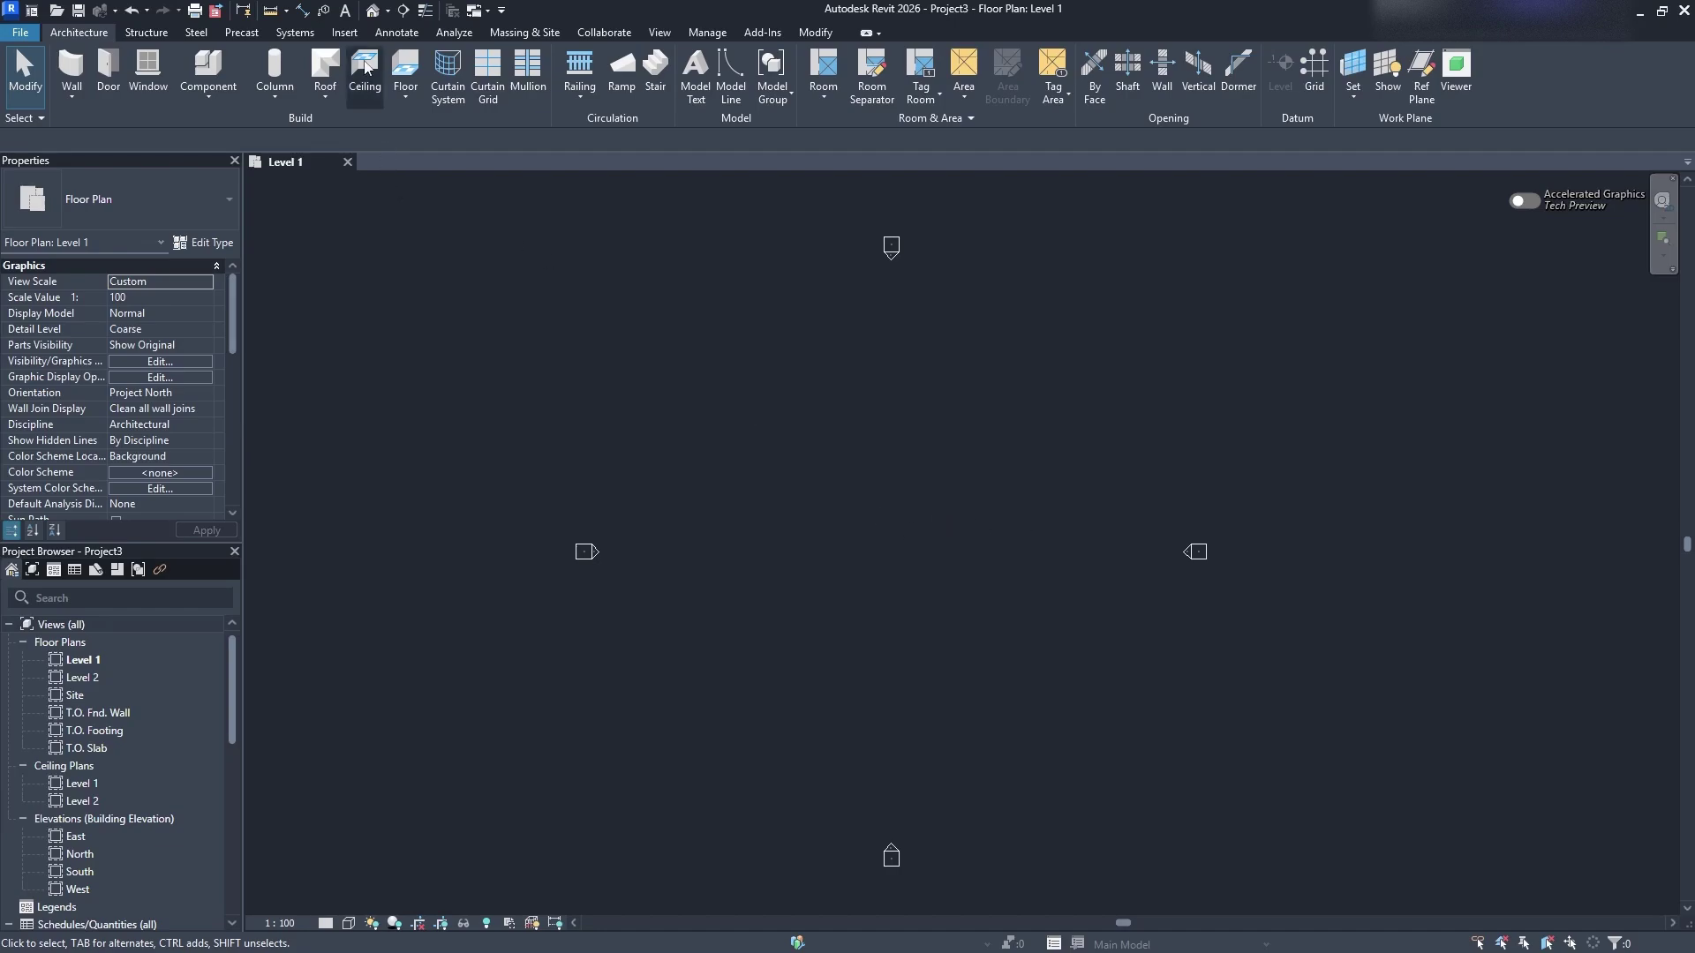
# Open Project Units from the Manage tab and list the disciplines, staying on Common
pyautogui.click(709, 33)
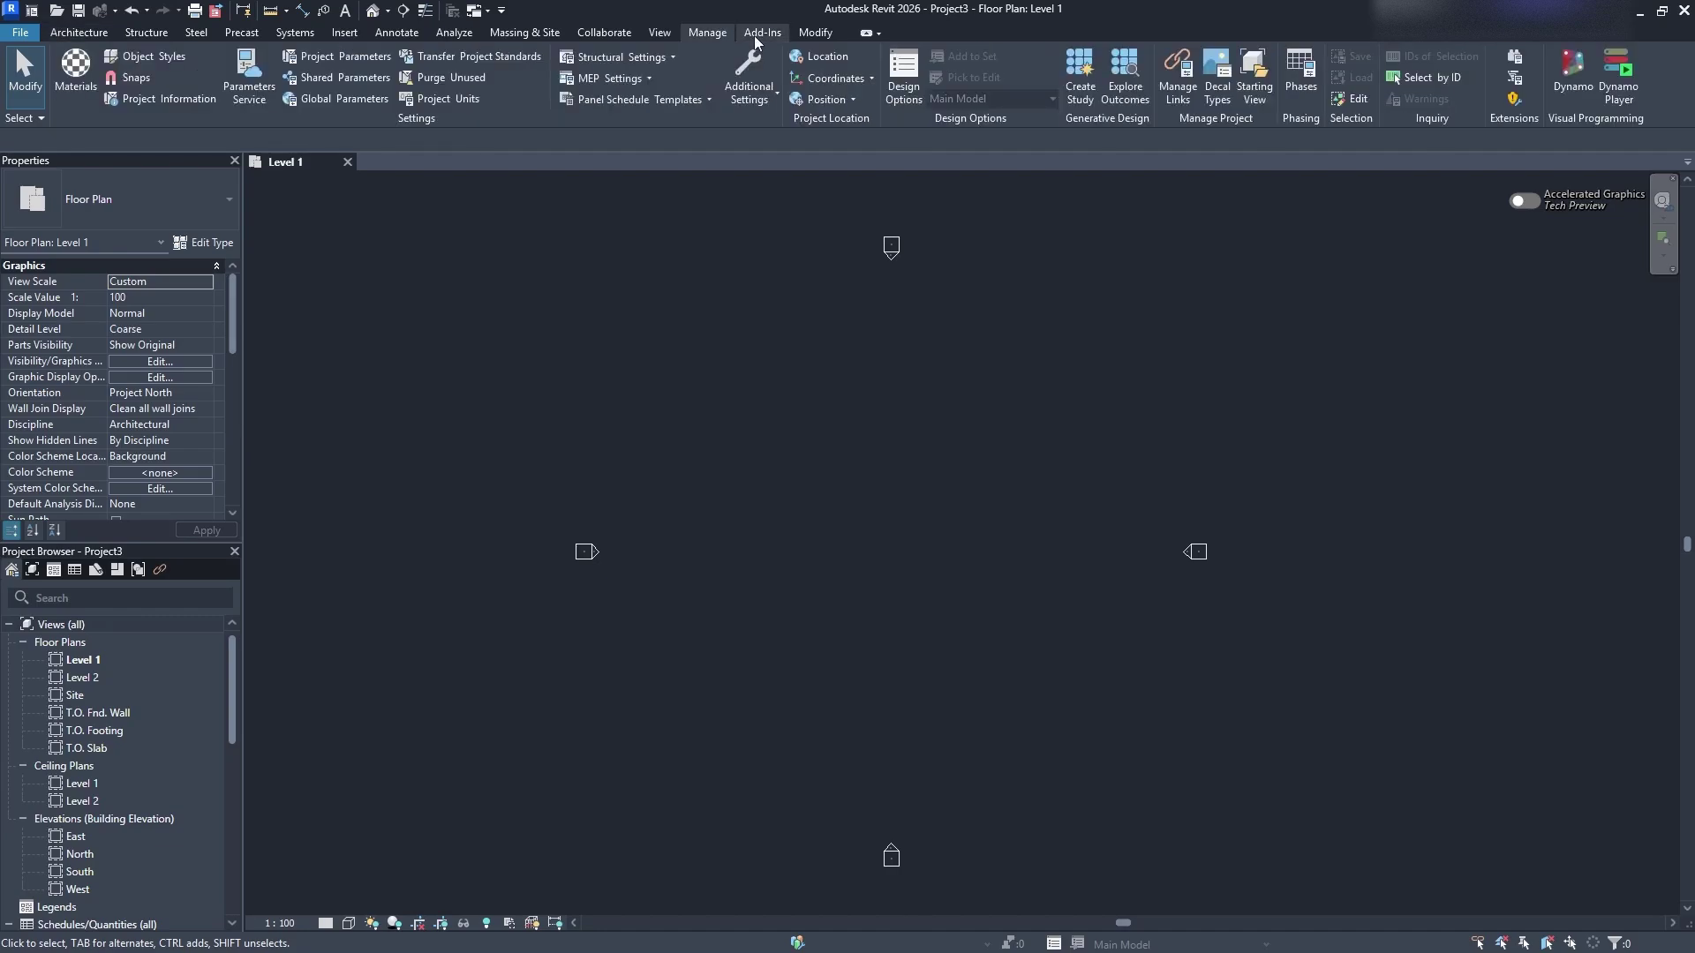
pyautogui.click(445, 101)
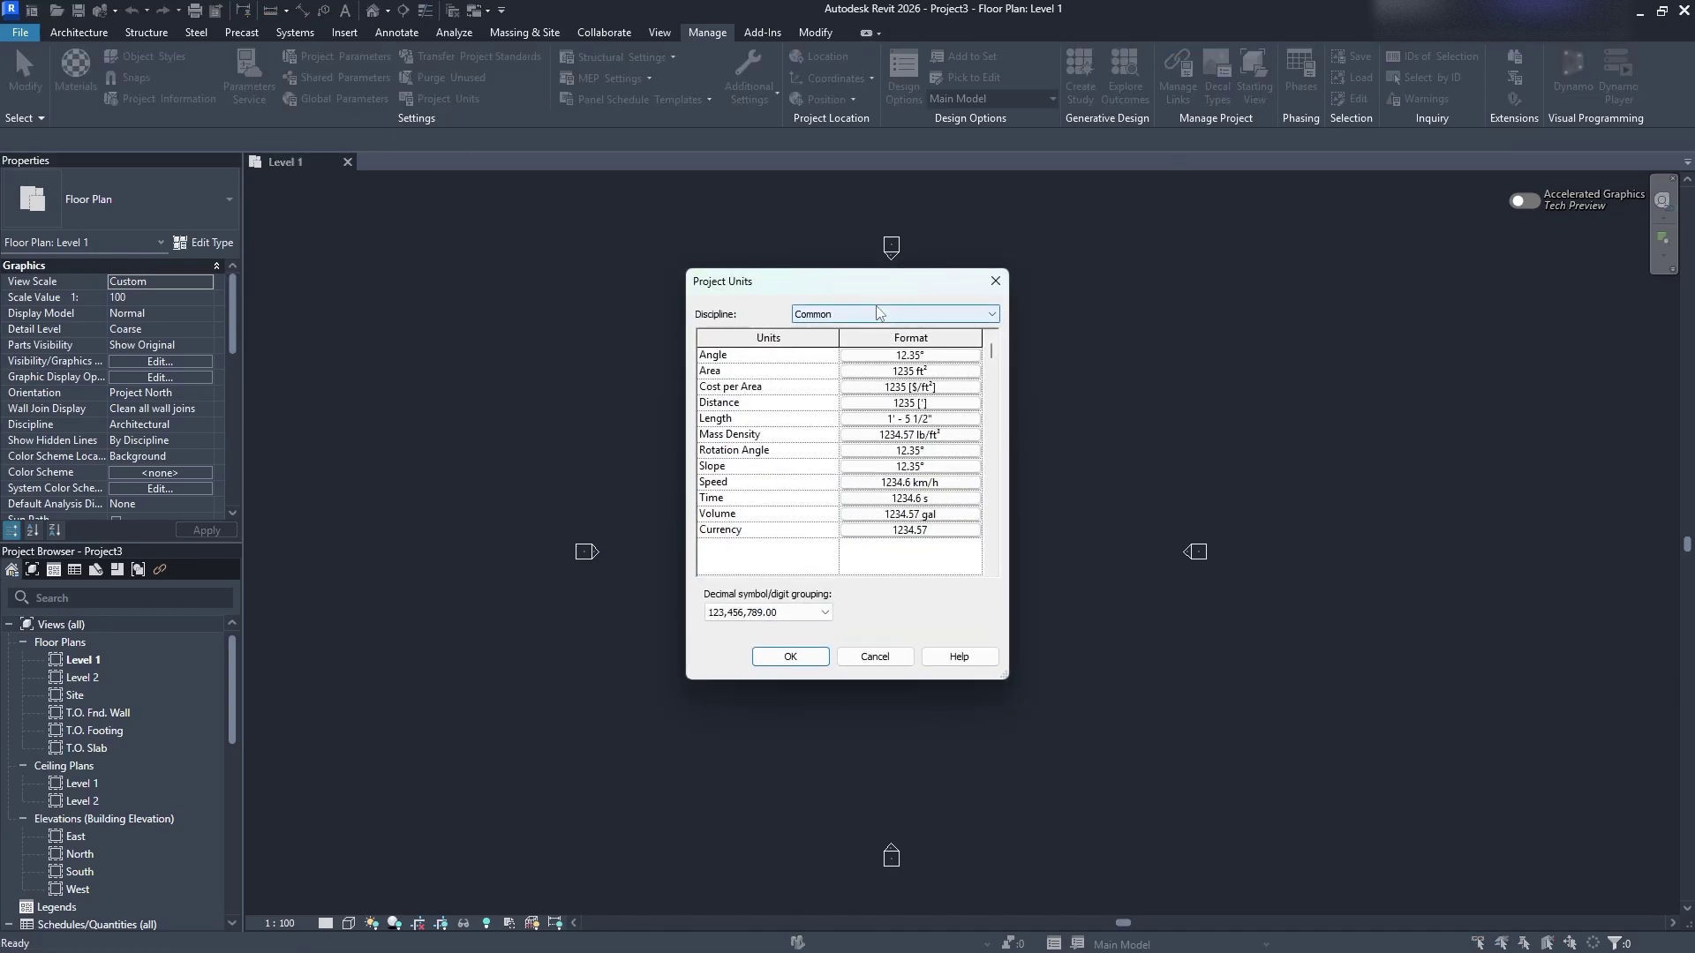
pyautogui.click(821, 315)
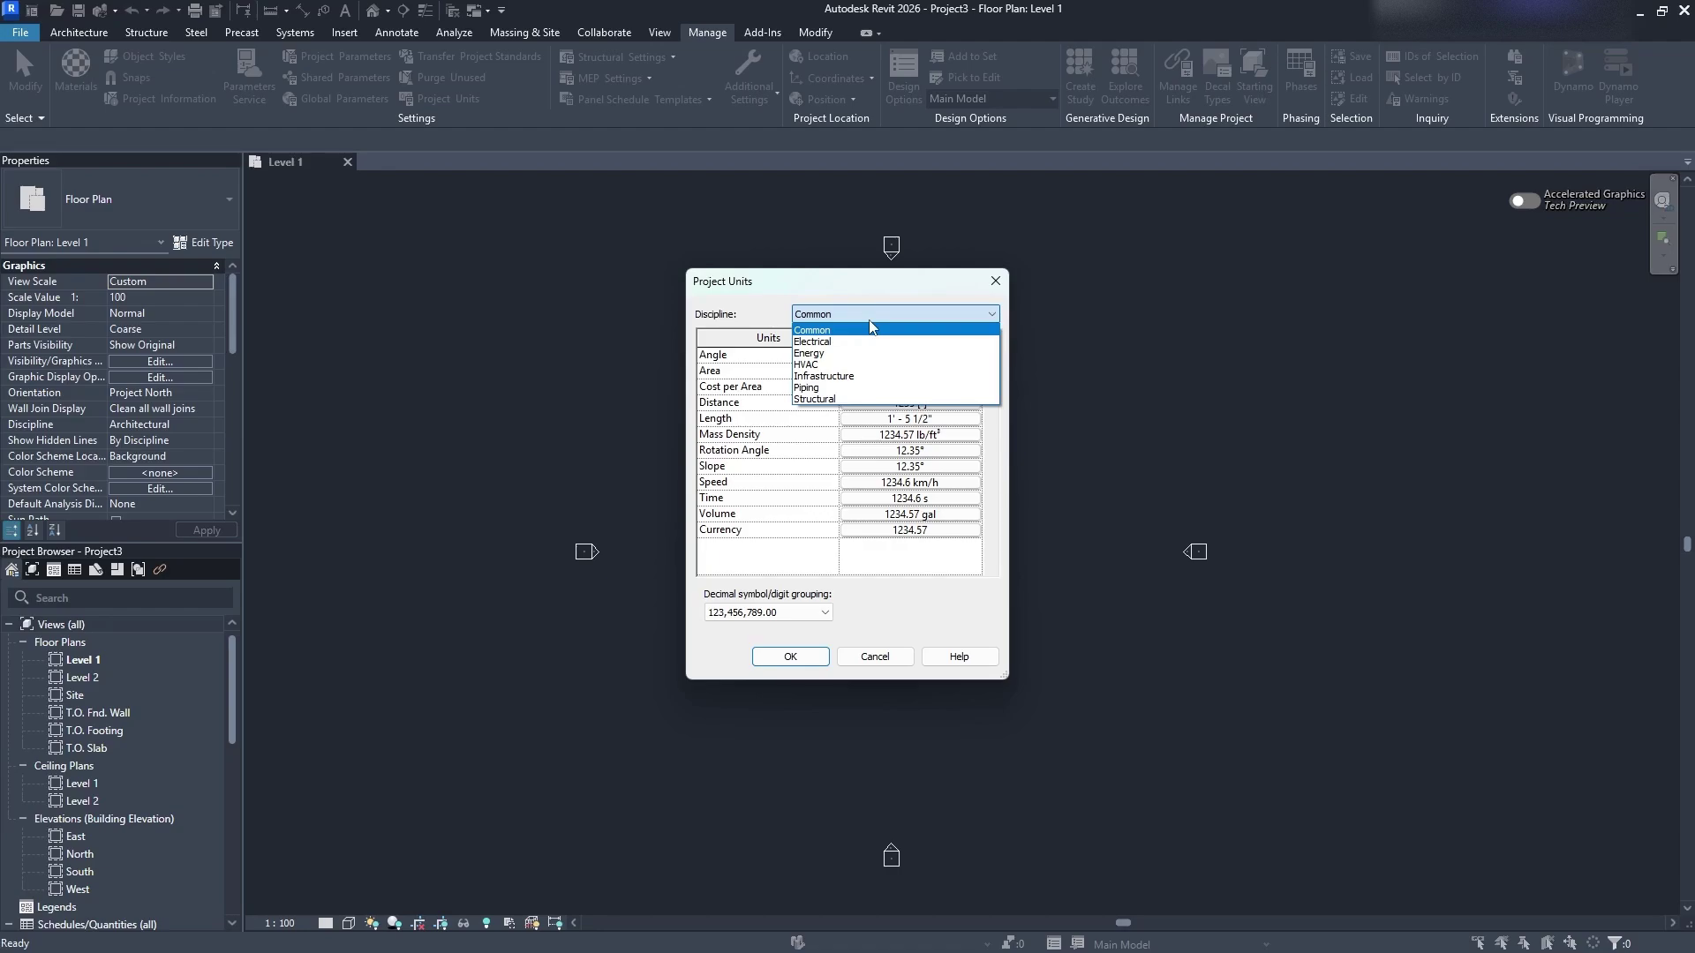
# Keep Common as the discipline and leave Area in square feet
pyautogui.click(843, 330)
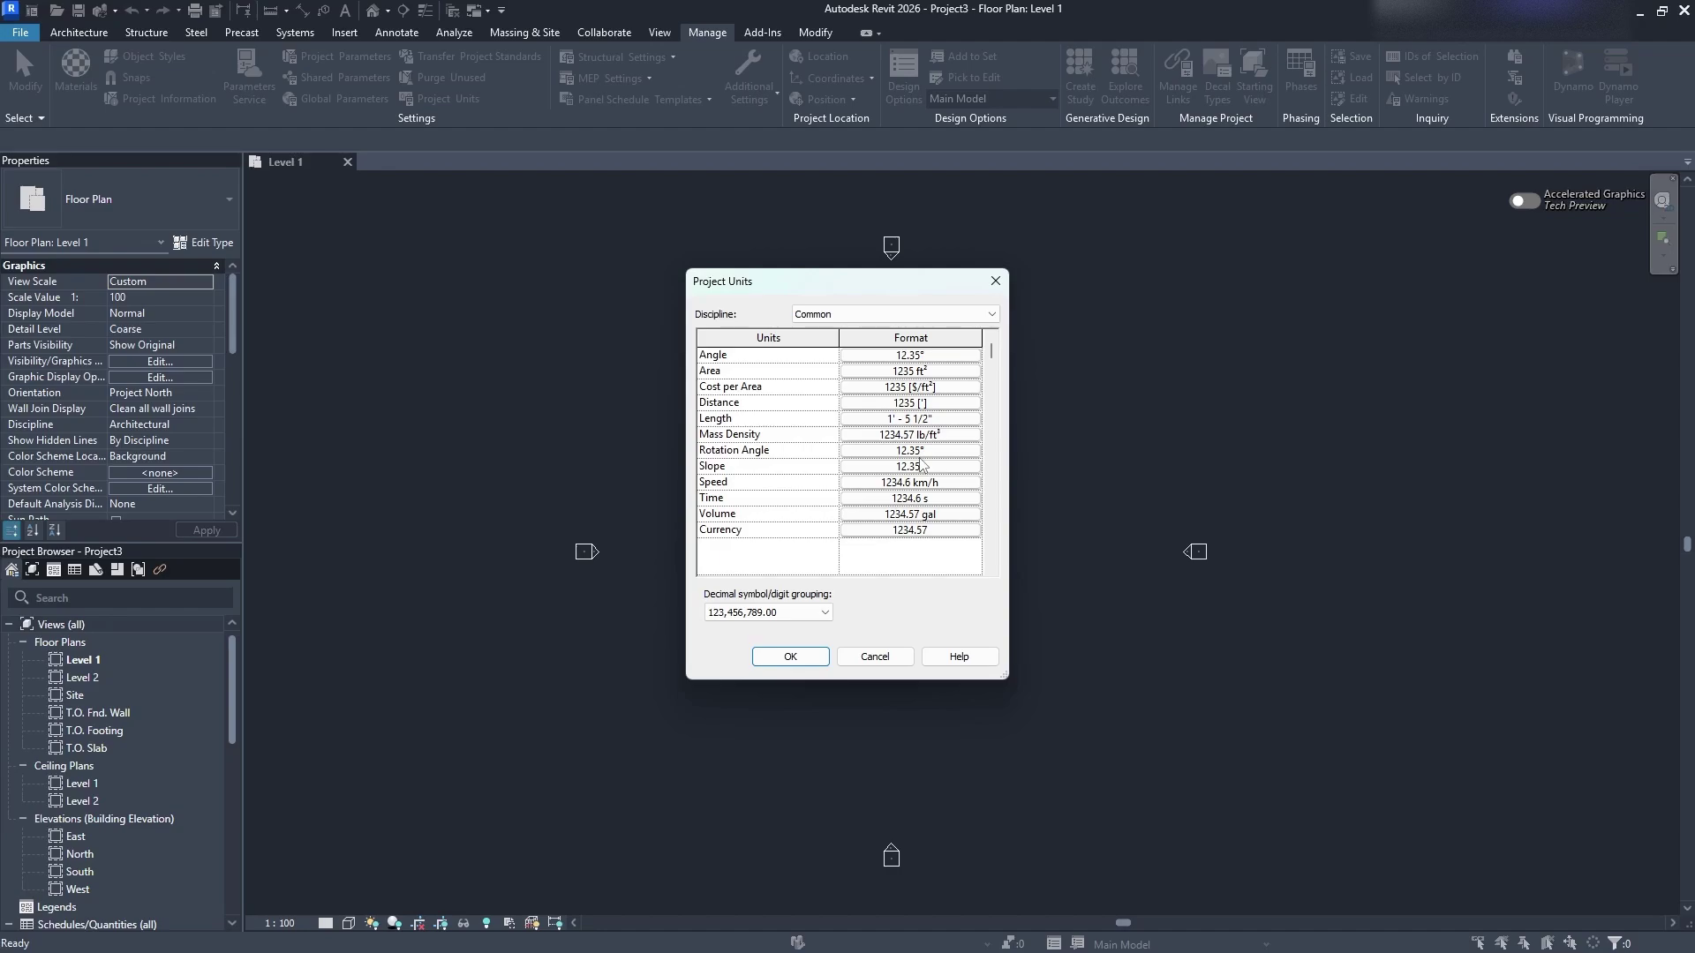
pyautogui.click(898, 369)
pyautogui.click(911, 388)
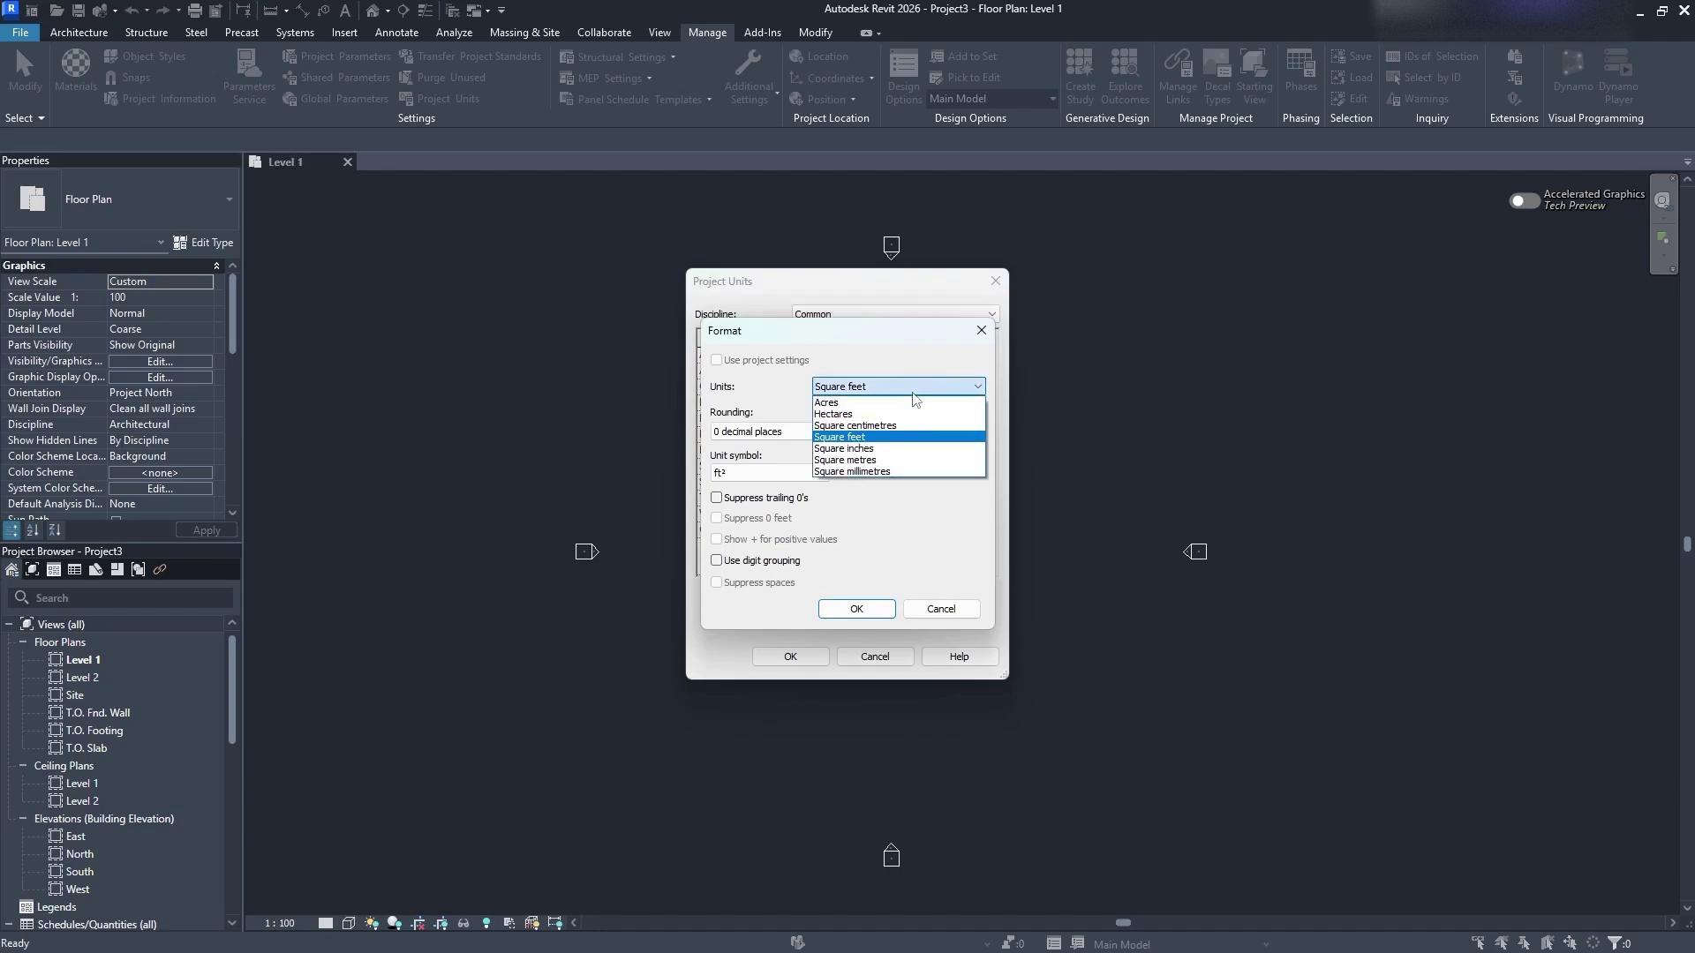
pyautogui.click(925, 440)
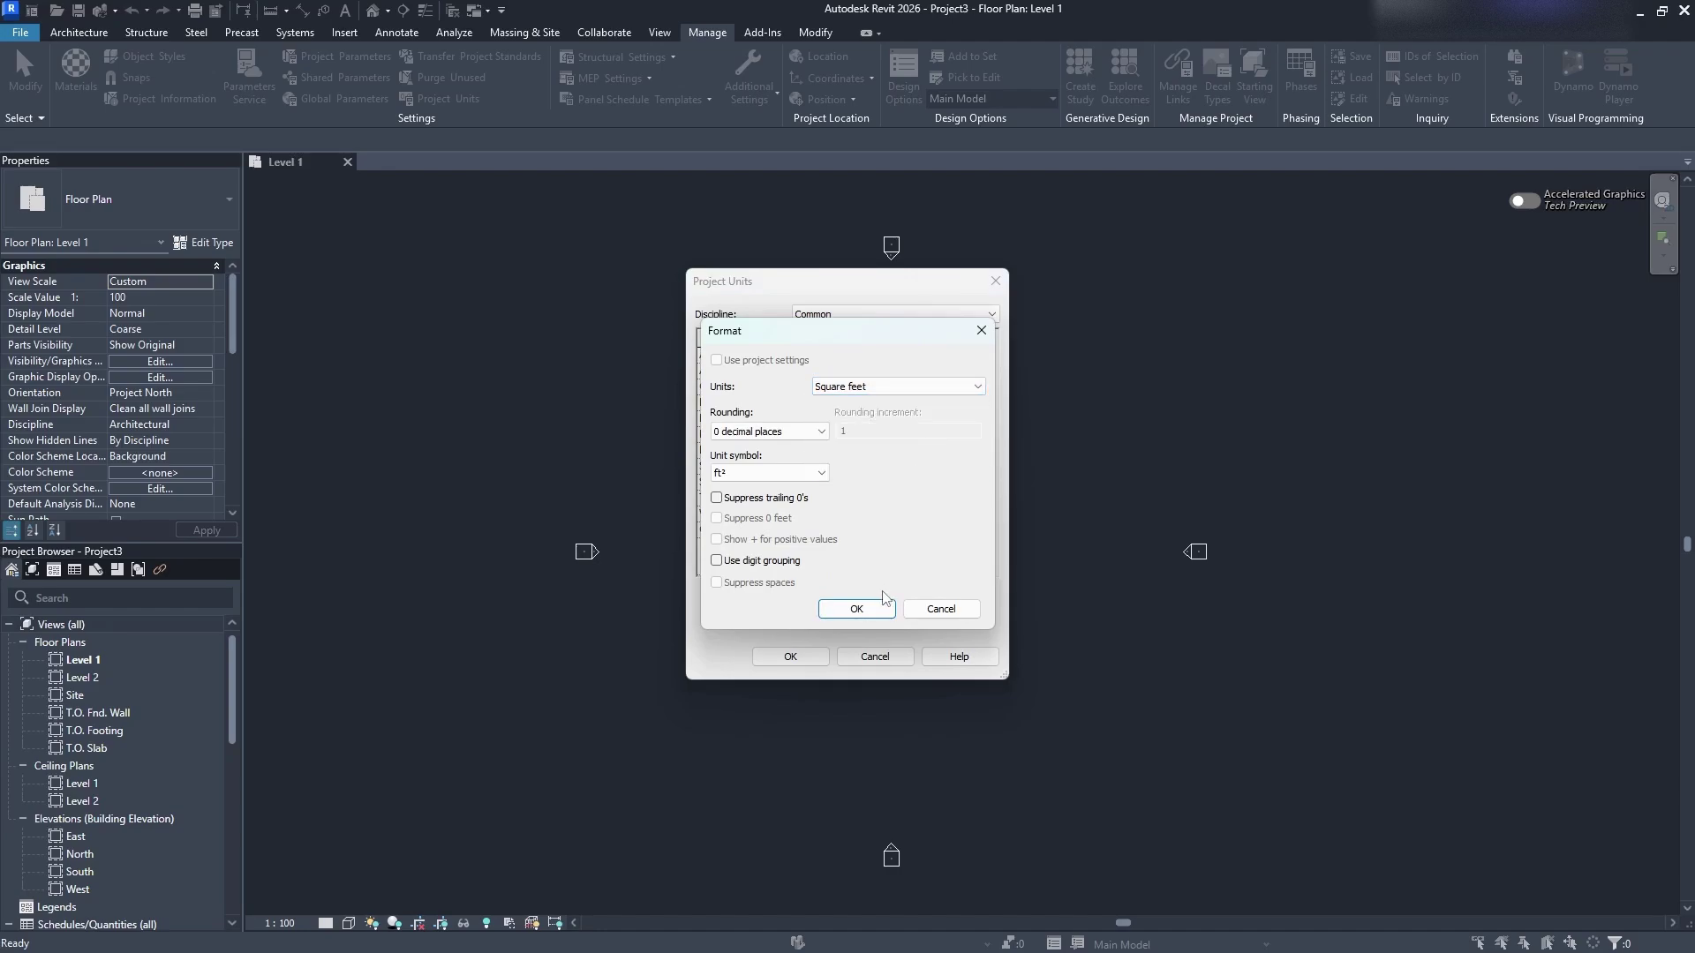
pyautogui.click(869, 610)
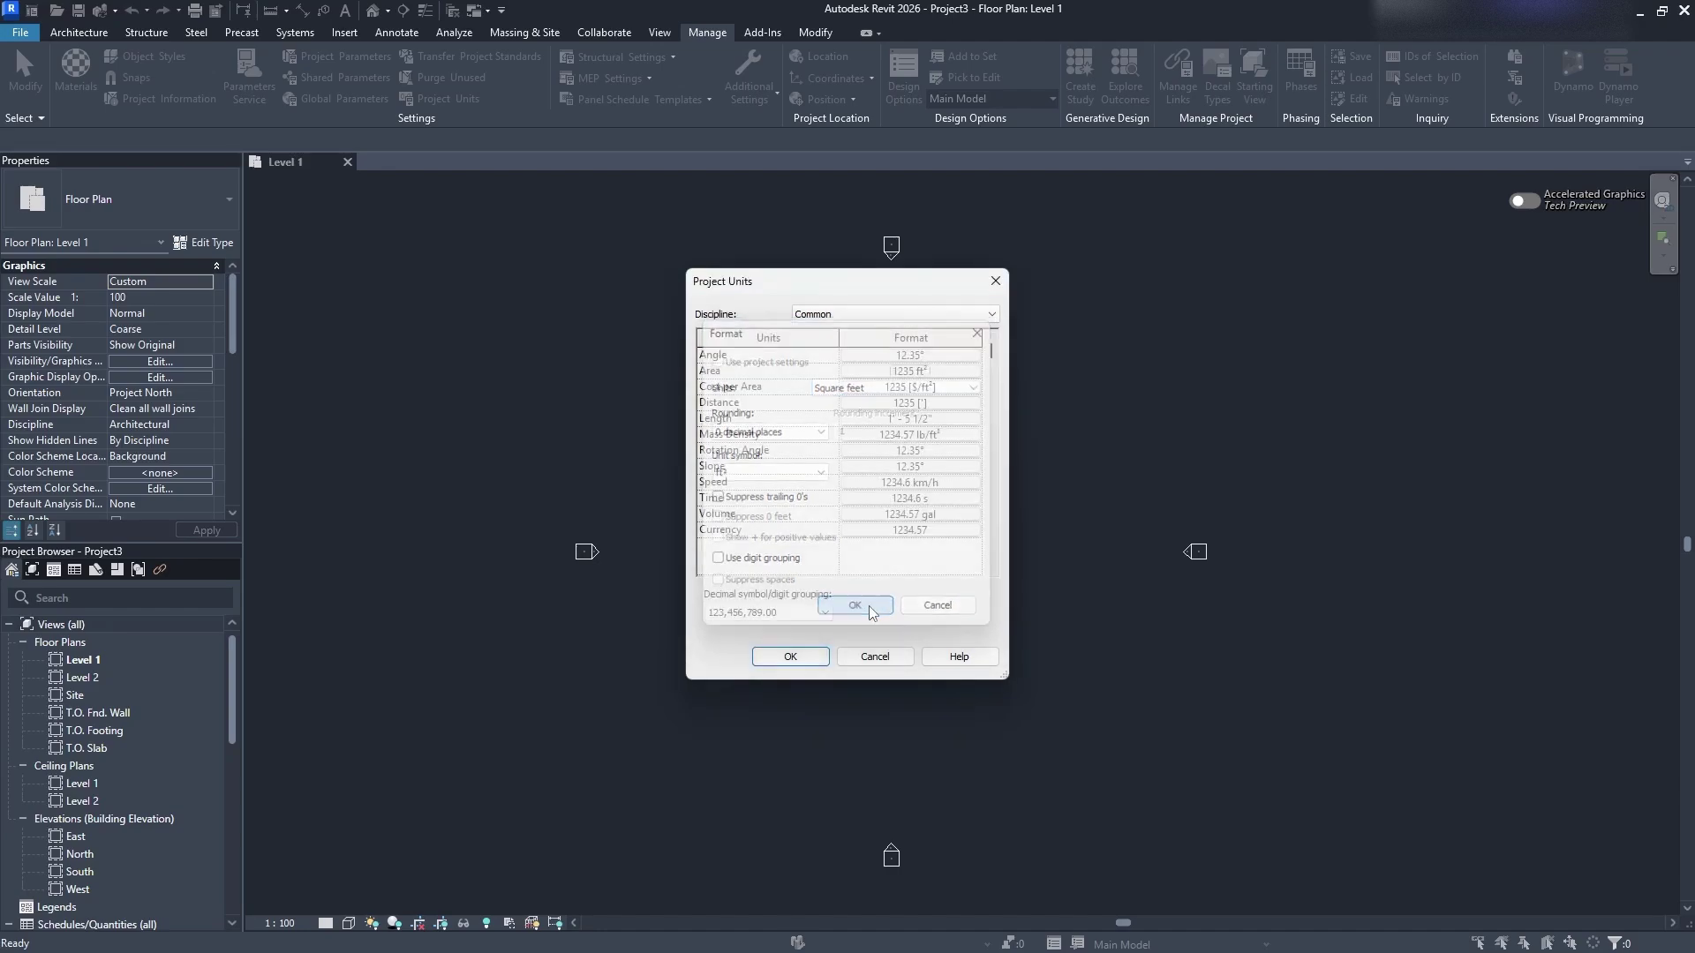
# Keep Cost per Area in cost per square foot
pyautogui.click(900, 390)
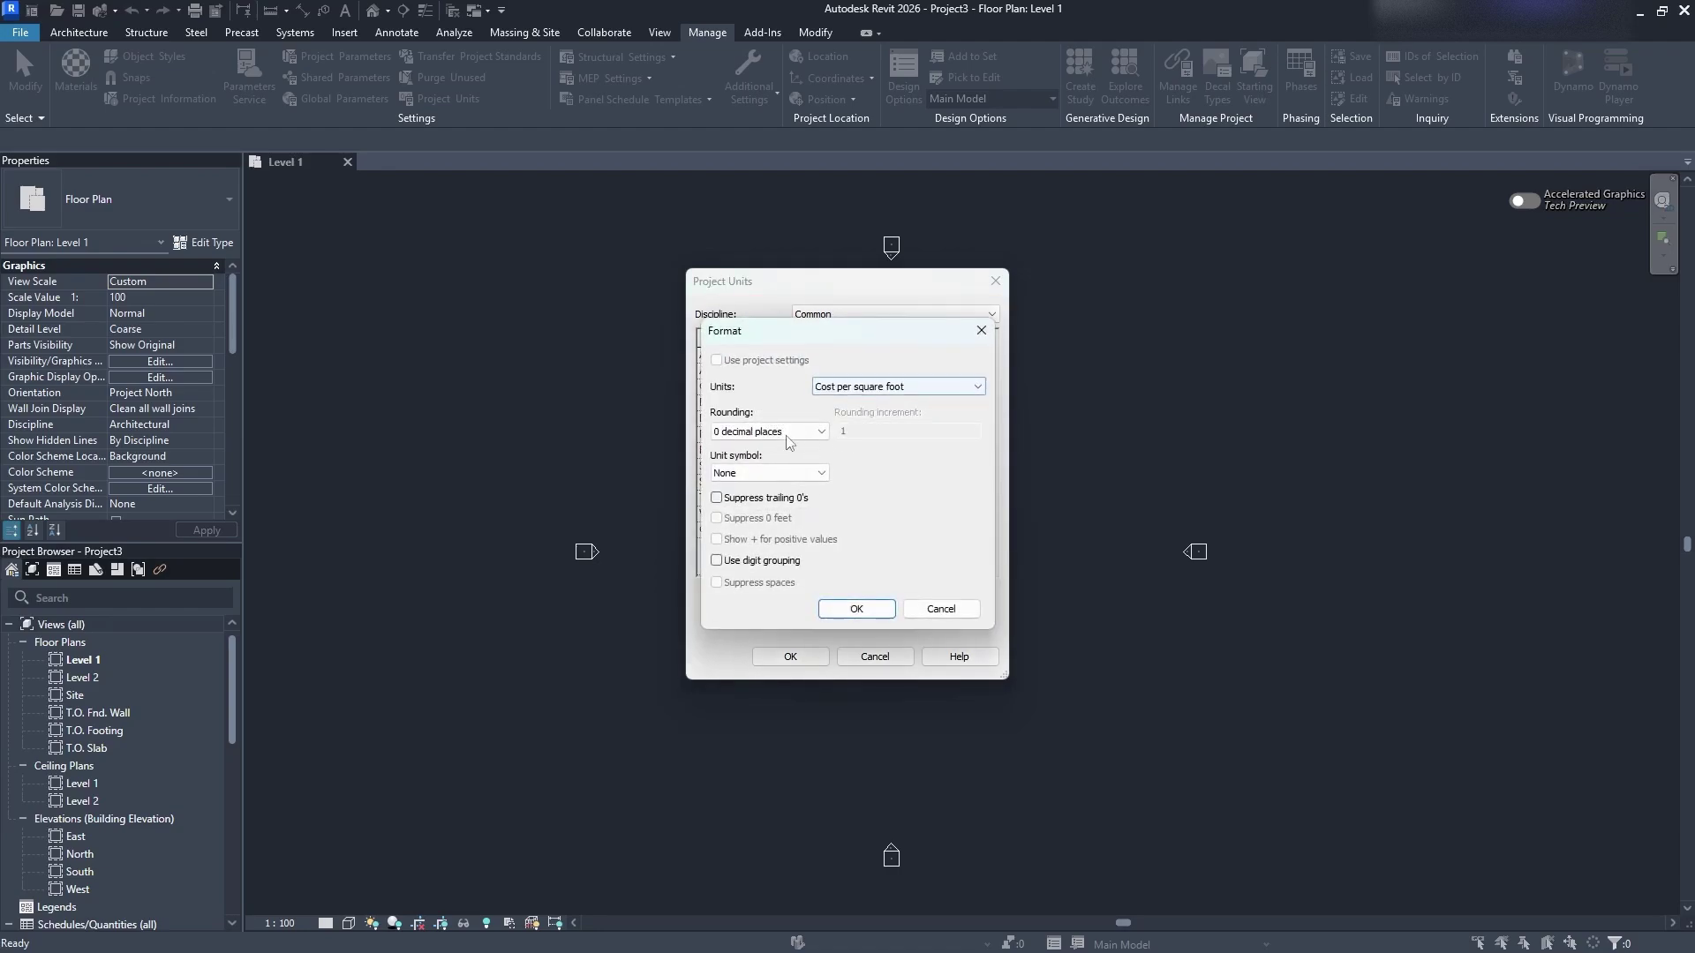
pyautogui.click(902, 389)
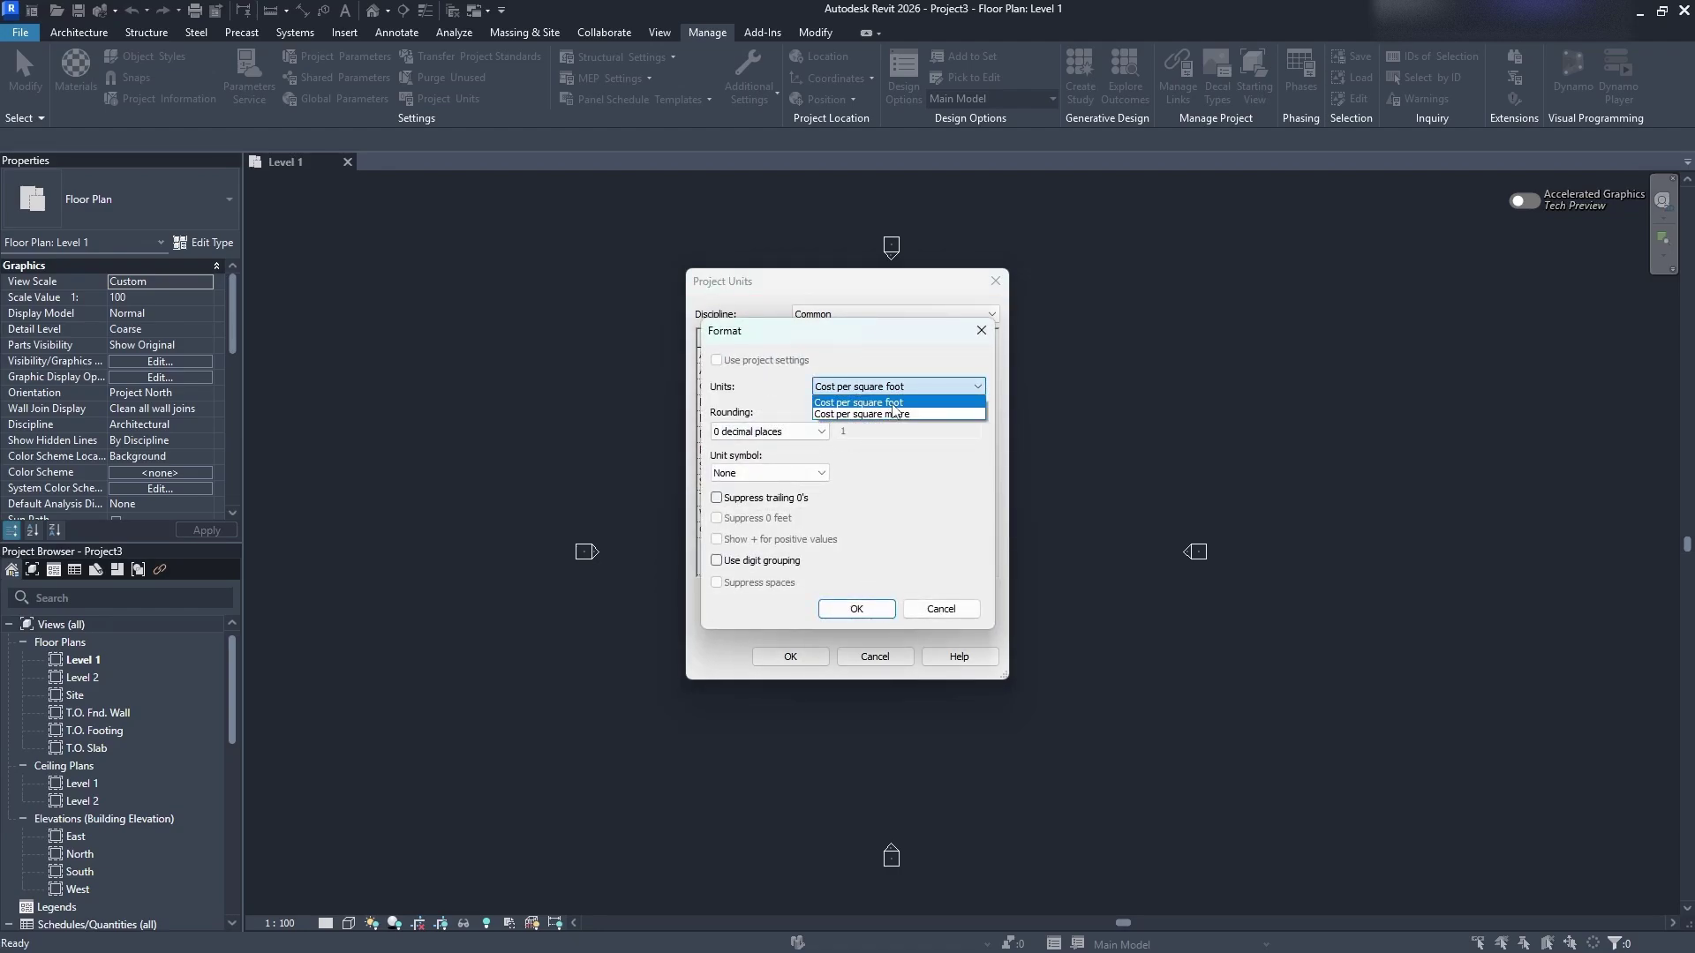
pyautogui.click(887, 402)
pyautogui.click(857, 609)
# Keep Distance in feet, then bring up Length's format and its unit choices
pyautogui.click(873, 404)
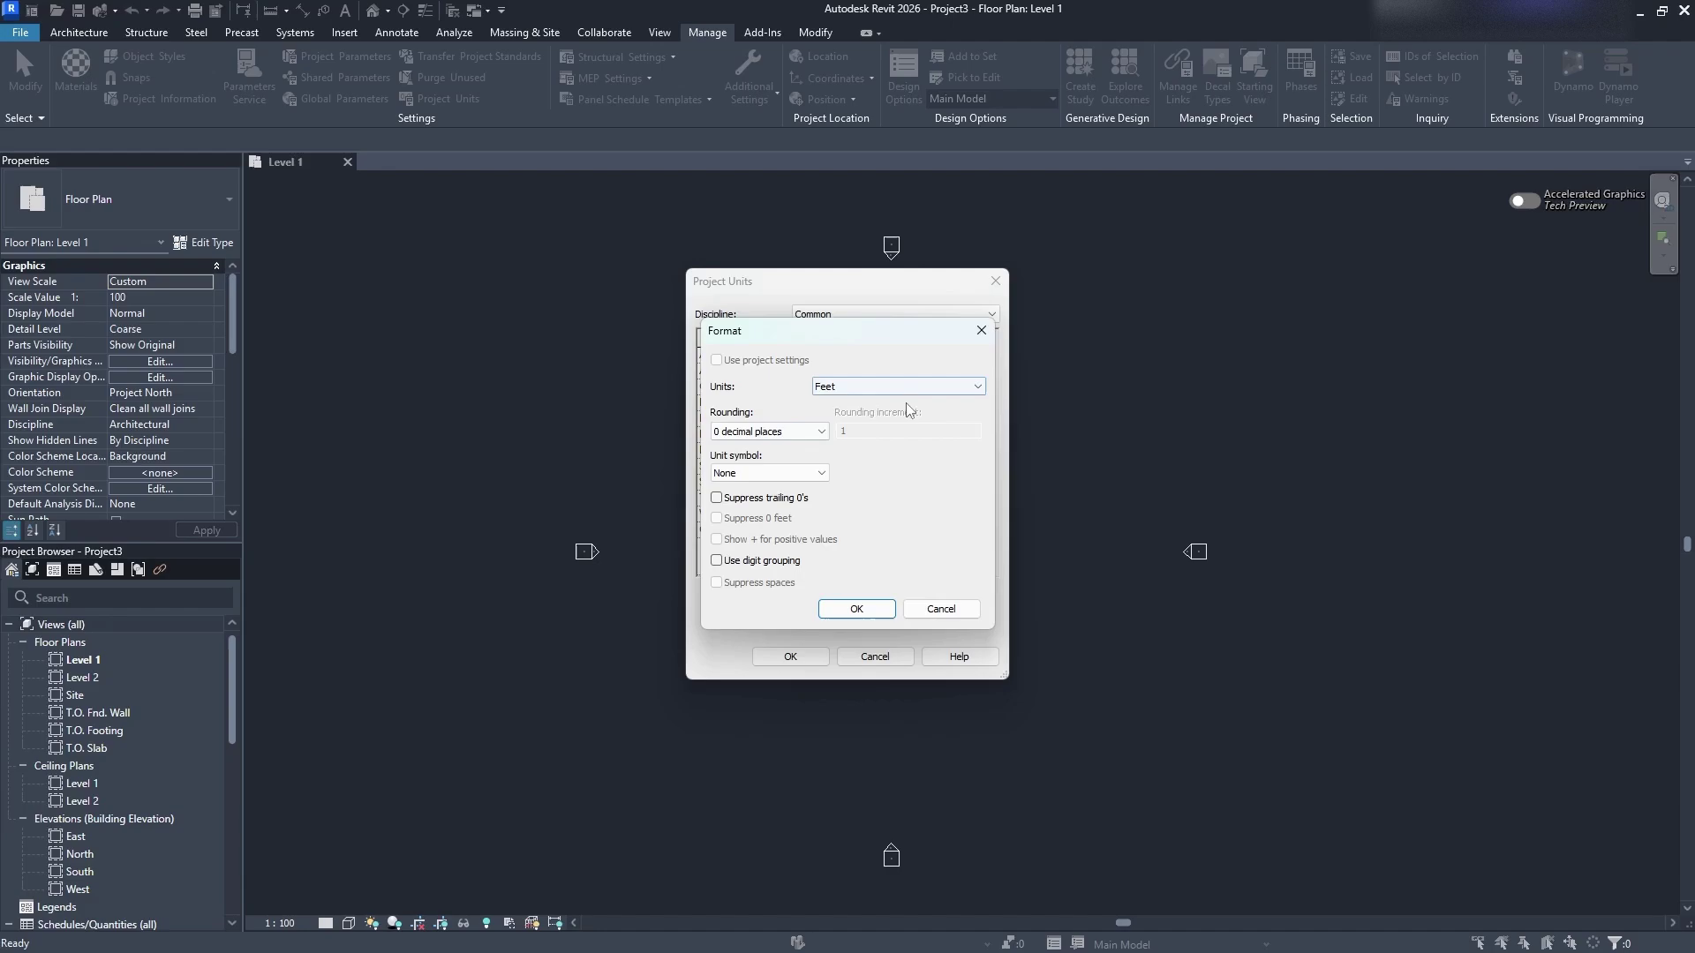
pyautogui.click(896, 386)
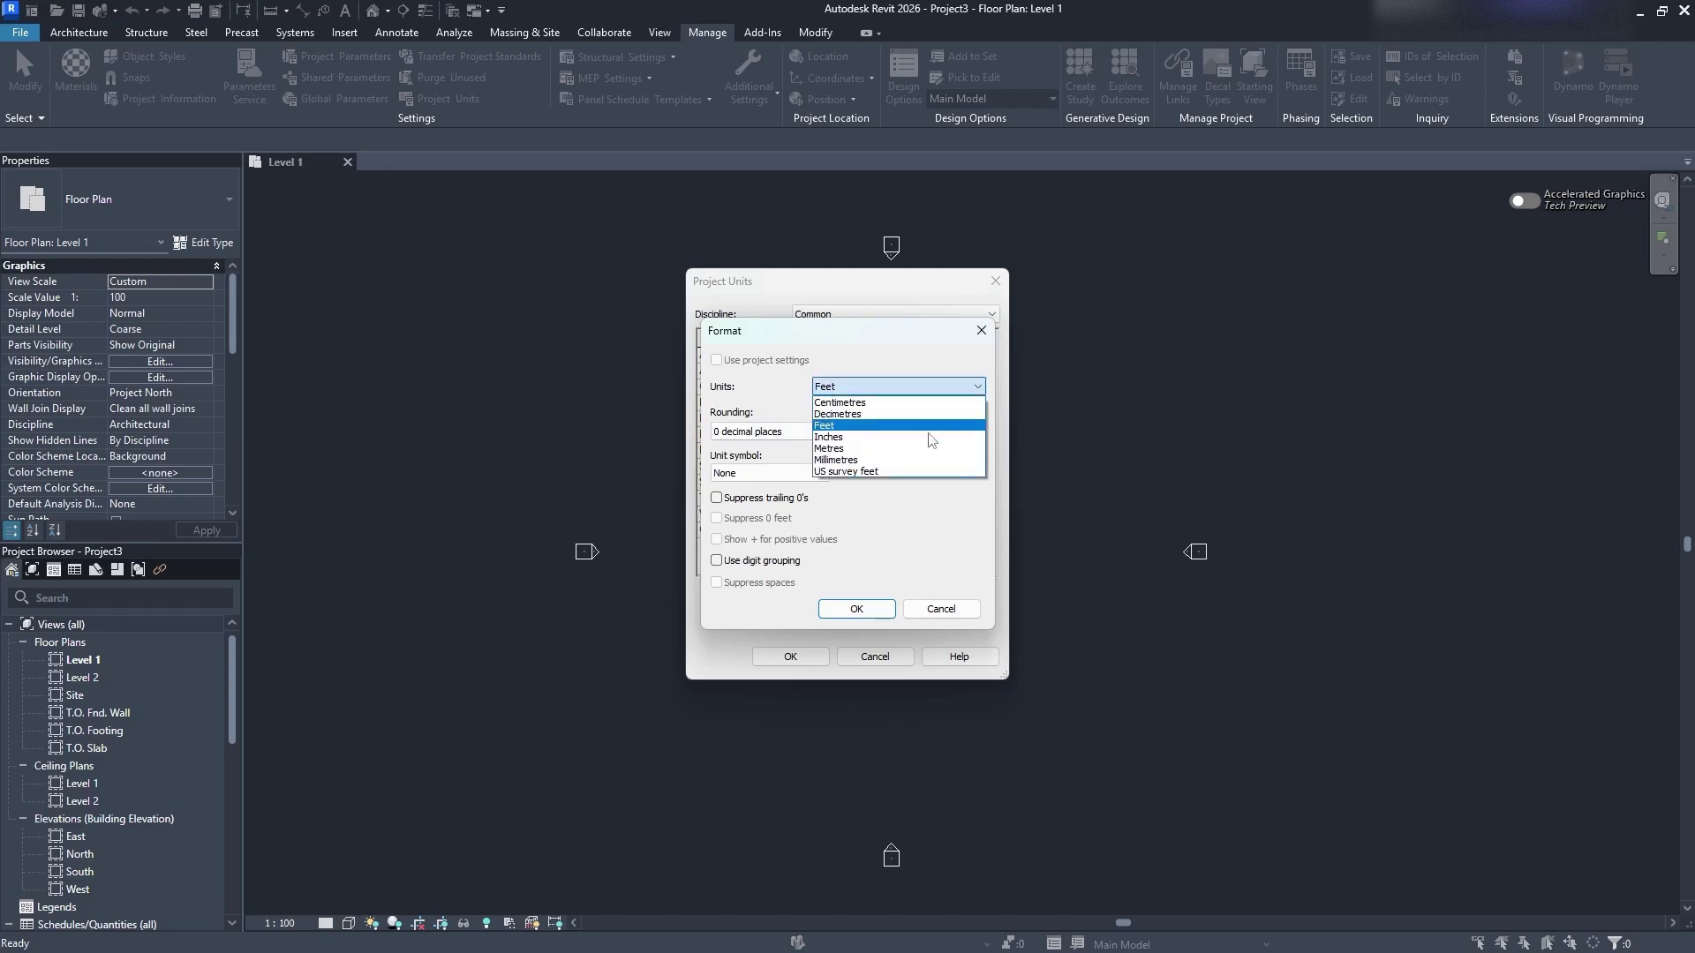
pyautogui.click(855, 427)
pyautogui.click(856, 609)
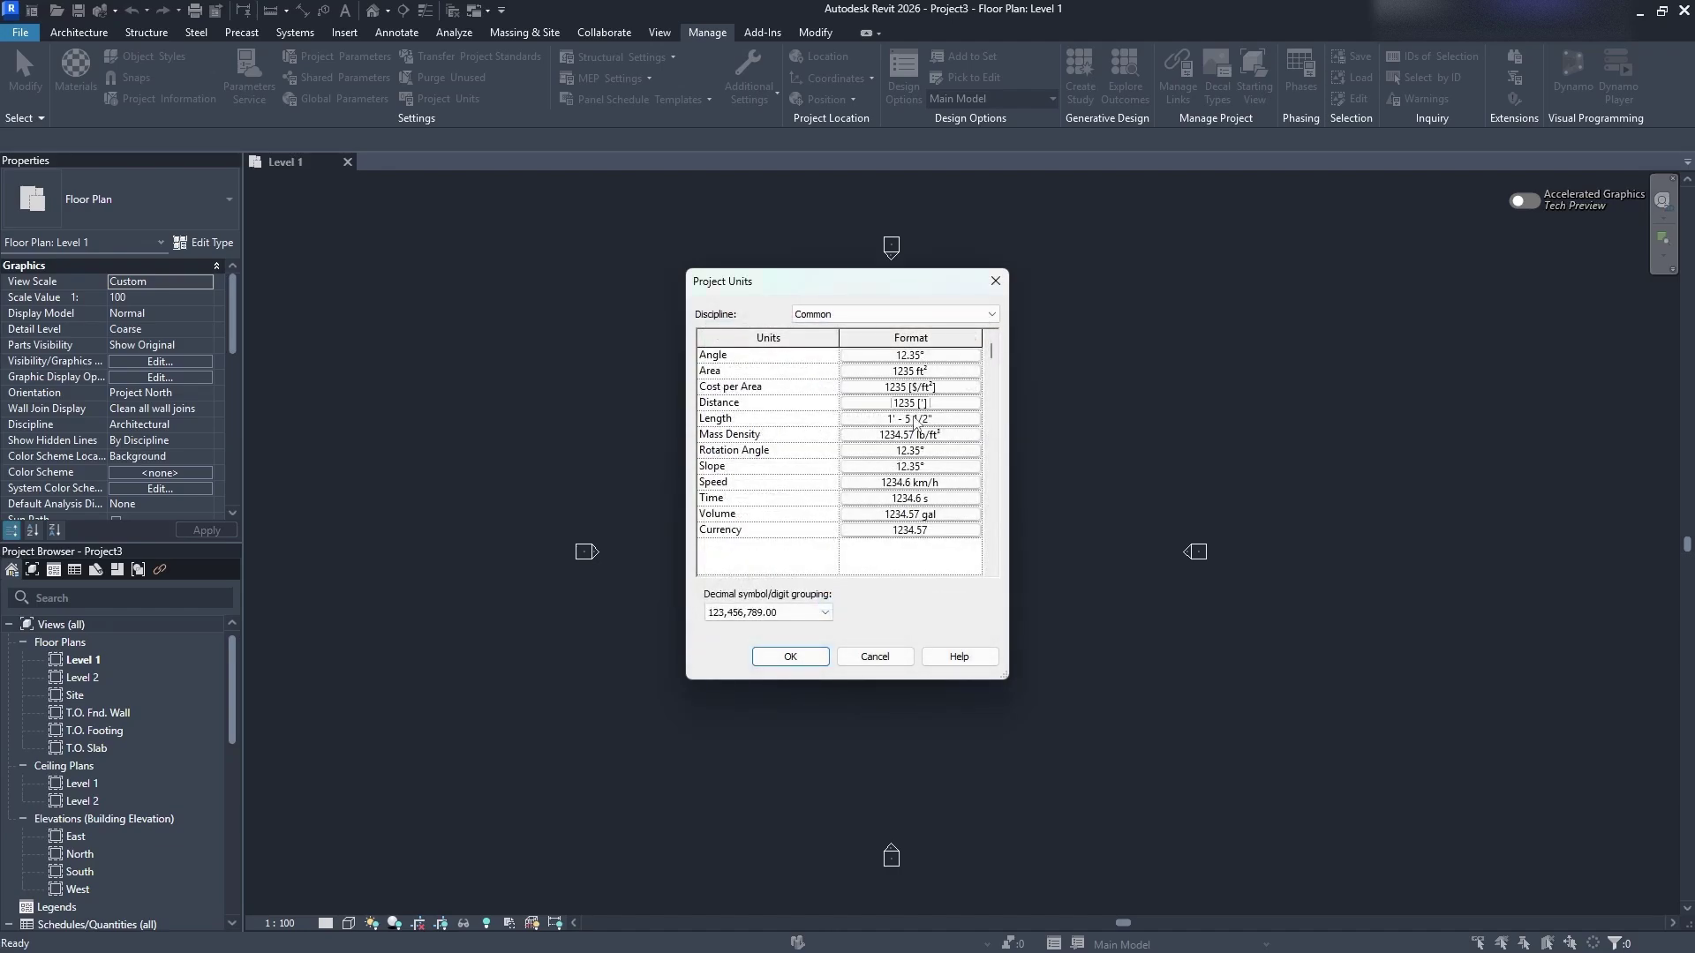
pyautogui.click(910, 420)
pyautogui.click(896, 386)
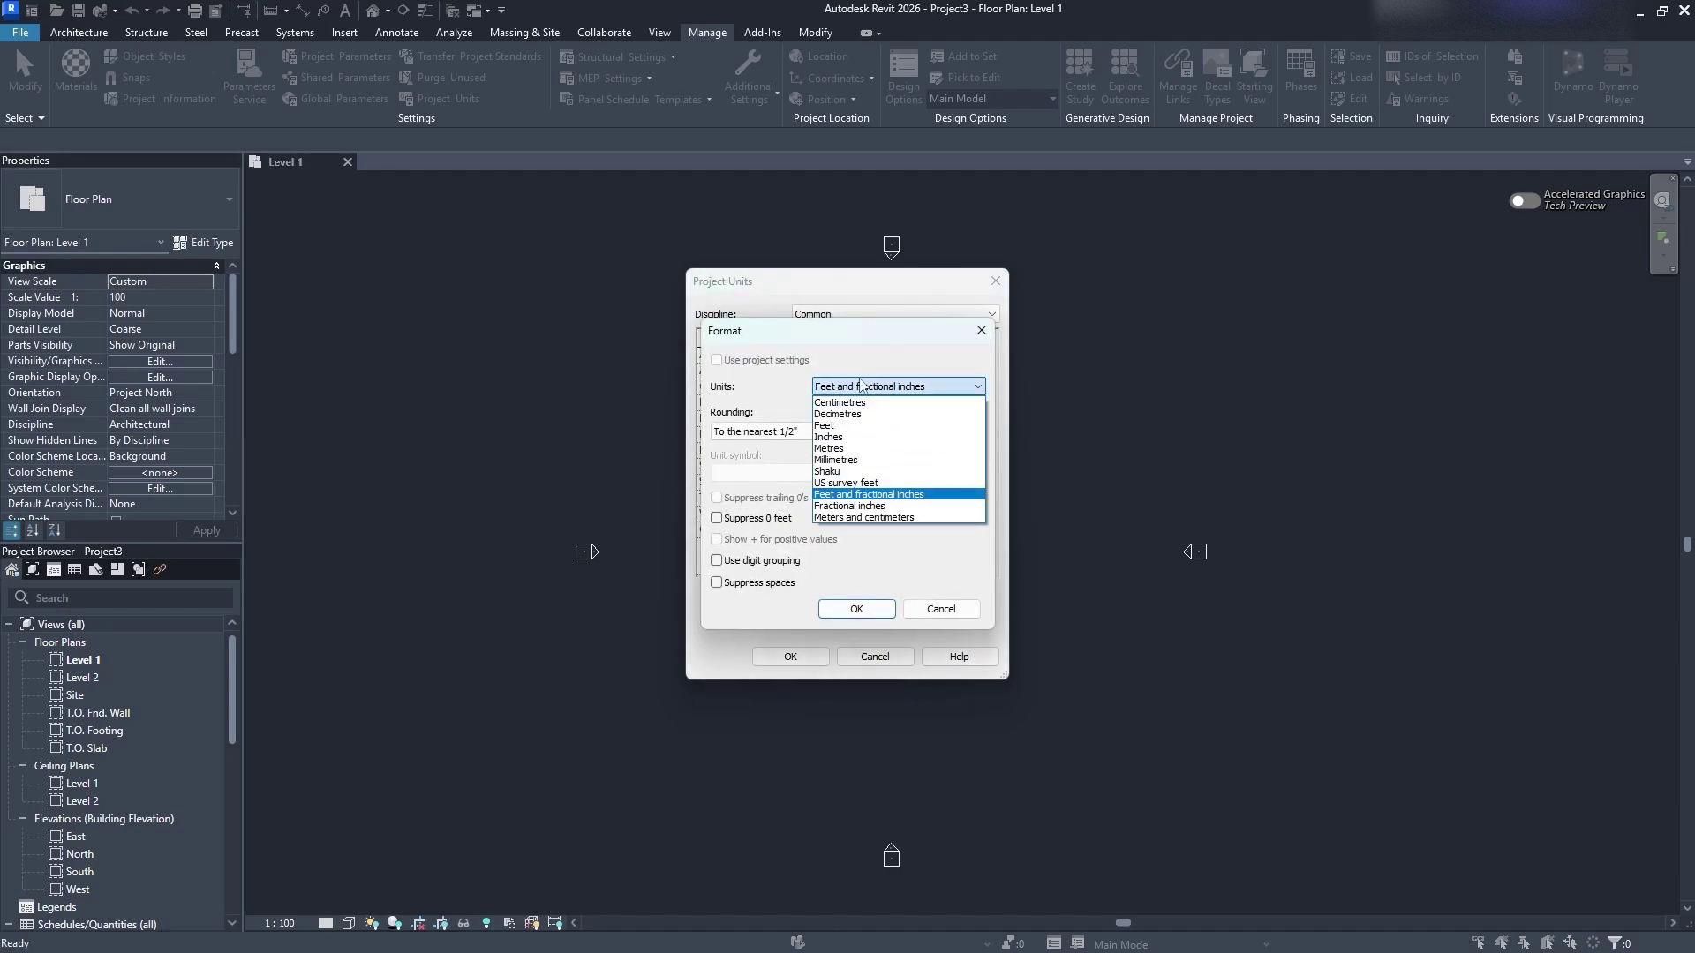
# Keep Length in feet and fractional inches, leaving Mass Density unchanged
pyautogui.click(913, 503)
pyautogui.click(857, 609)
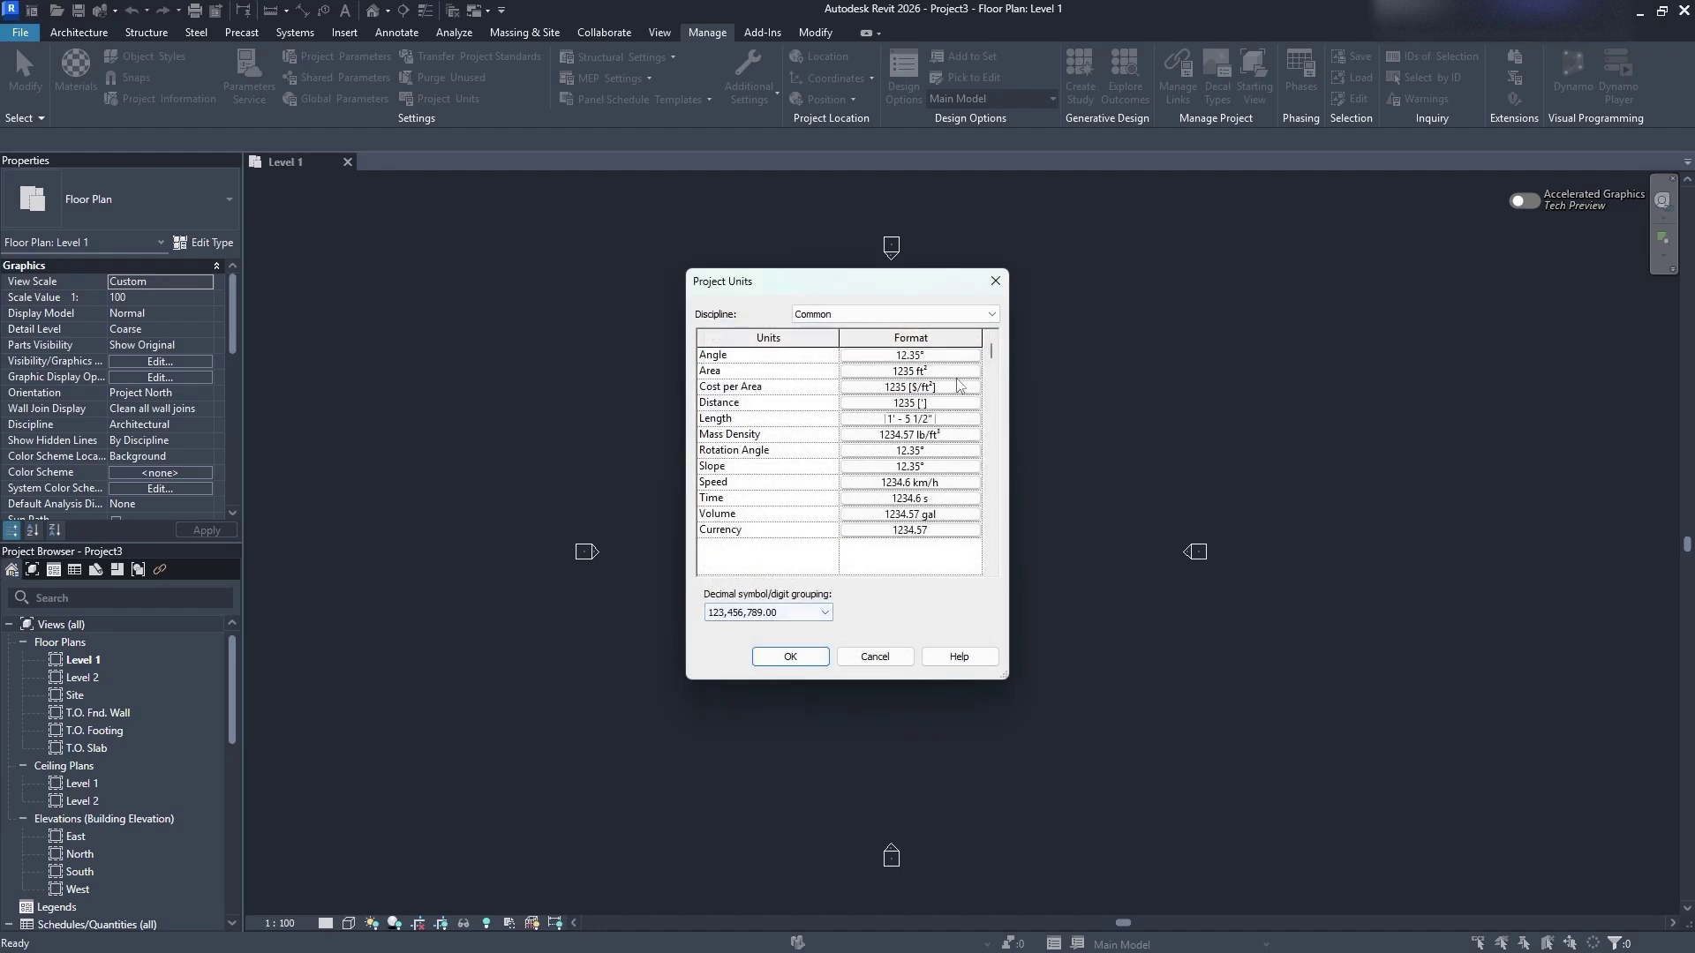
pyautogui.click(934, 420)
pyautogui.click(856, 609)
pyautogui.click(877, 434)
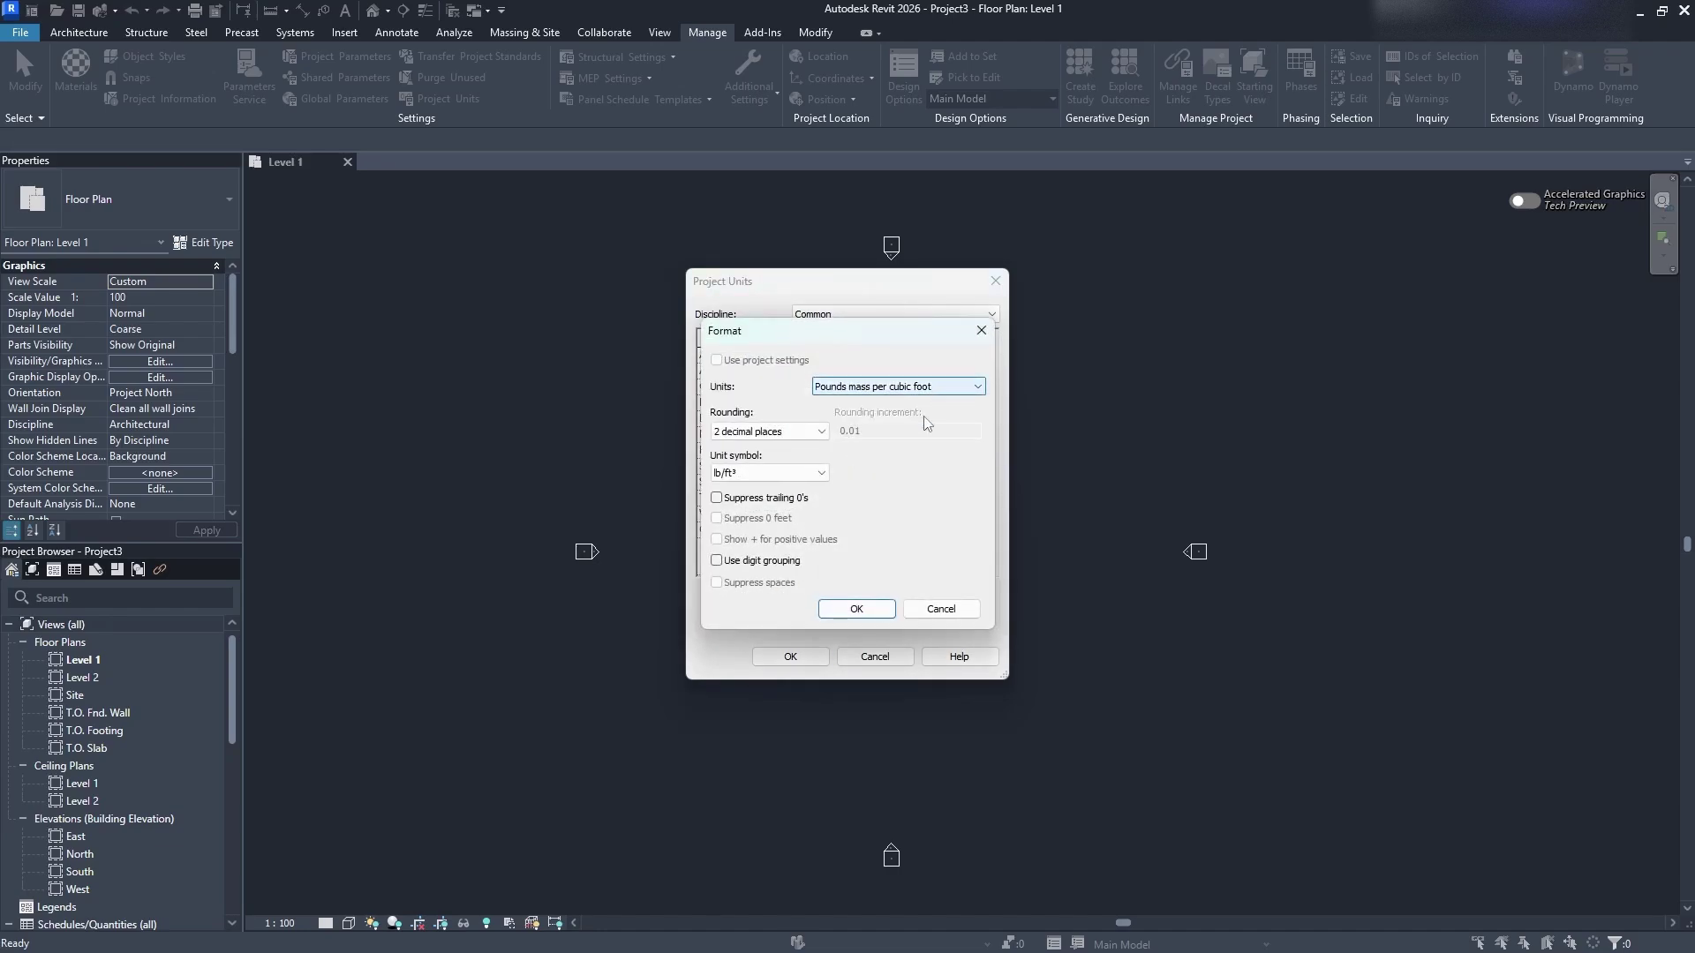
pyautogui.click(856, 610)
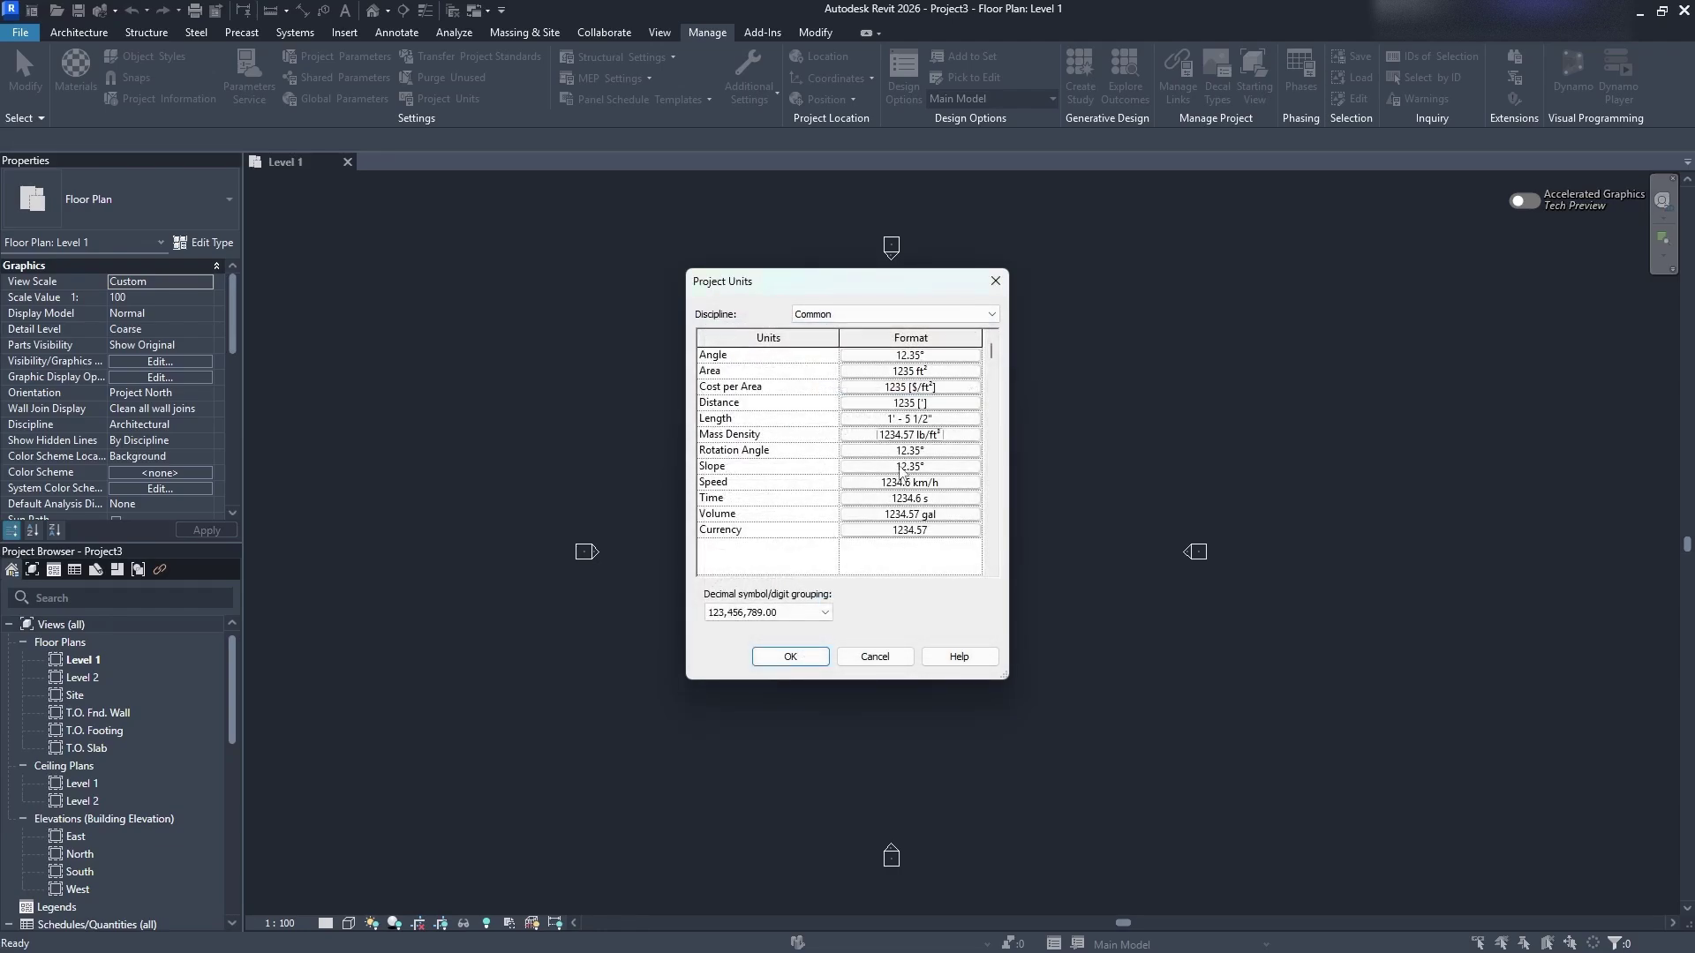
# Change Speed to miles per hour, leave Time unchanged, and list the disciplines
pyautogui.click(902, 481)
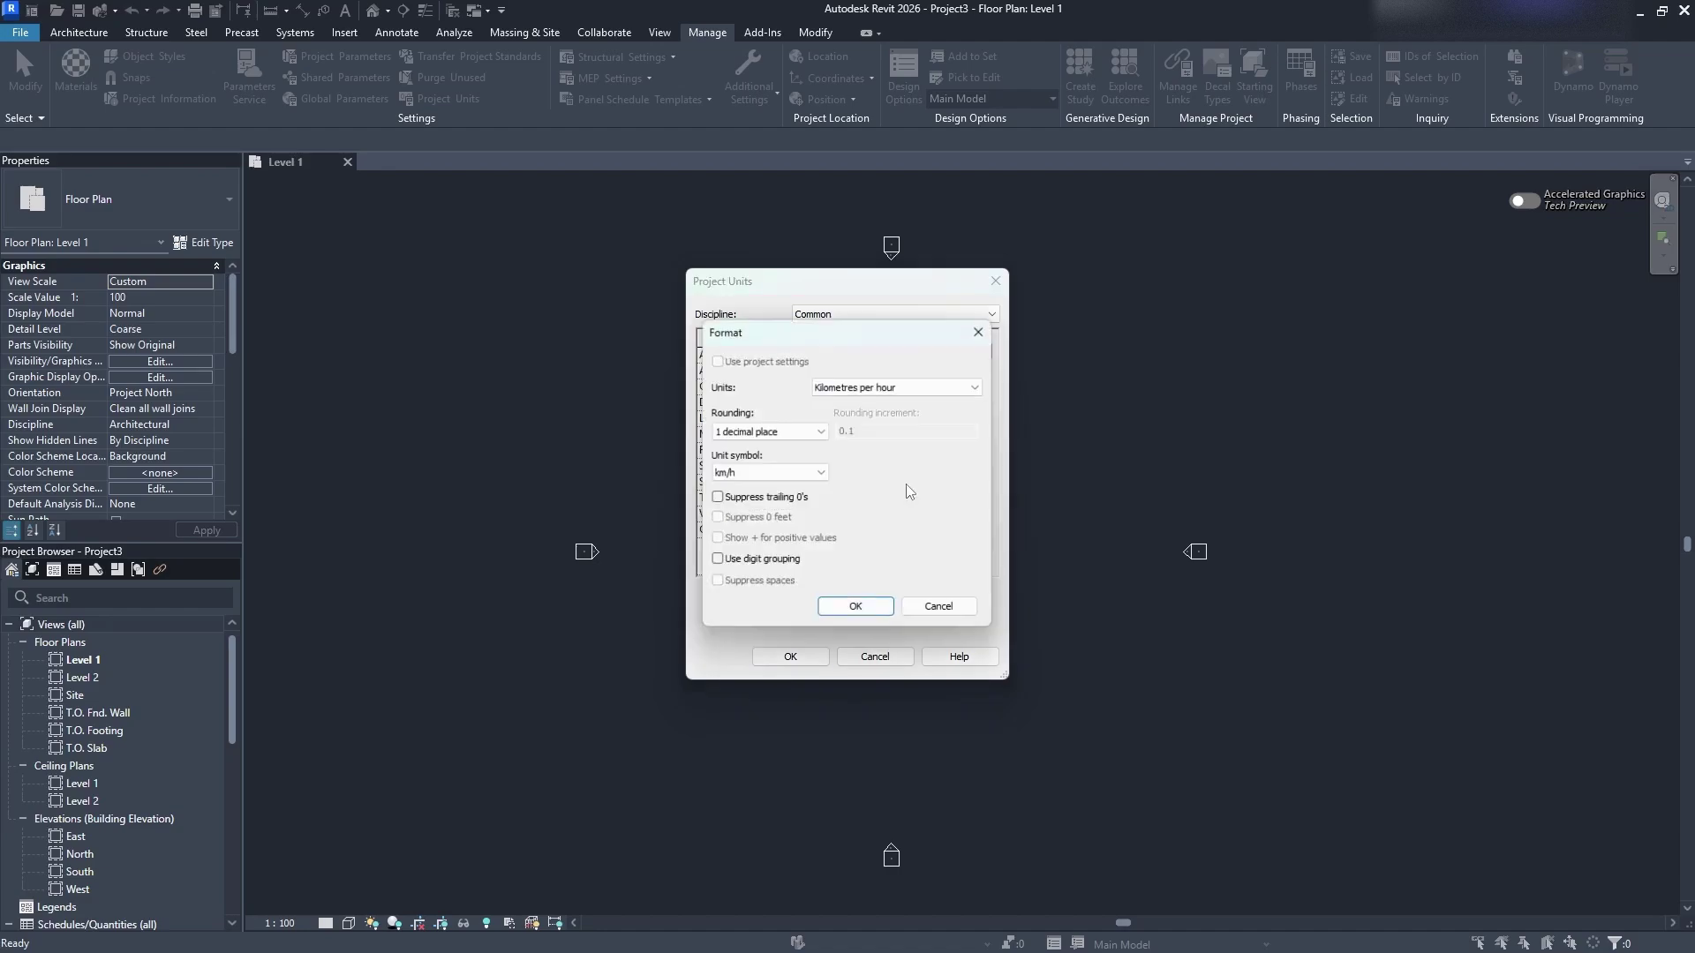
pyautogui.click(878, 386)
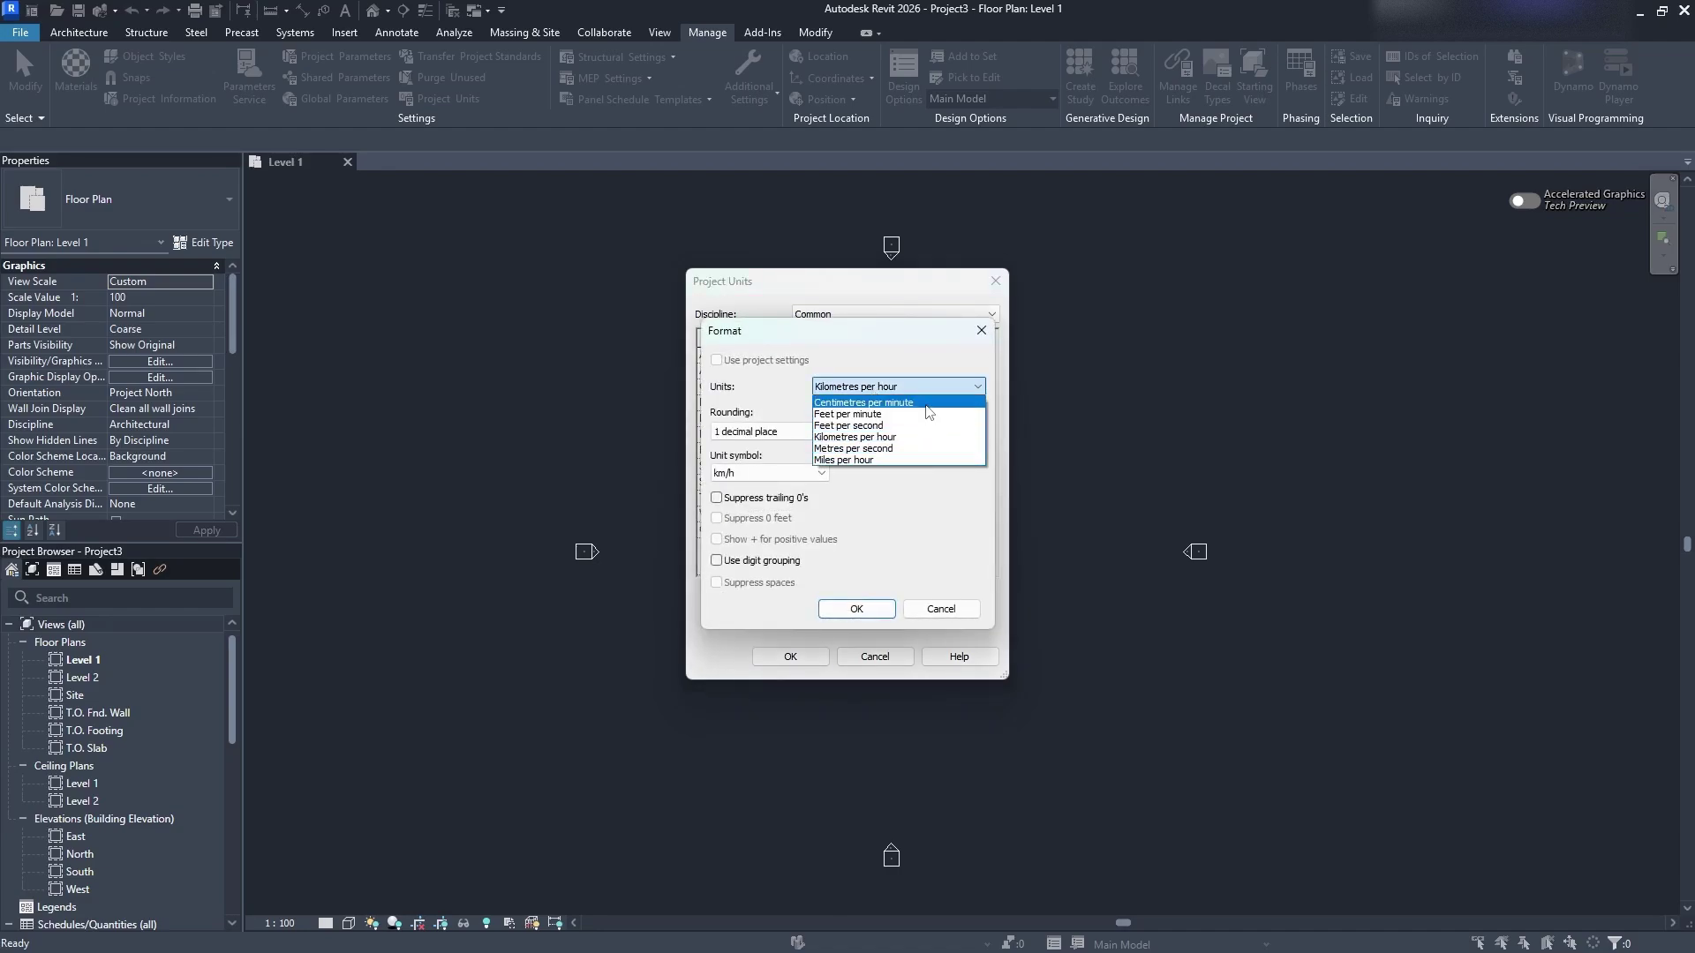
pyautogui.click(933, 460)
pyautogui.click(853, 609)
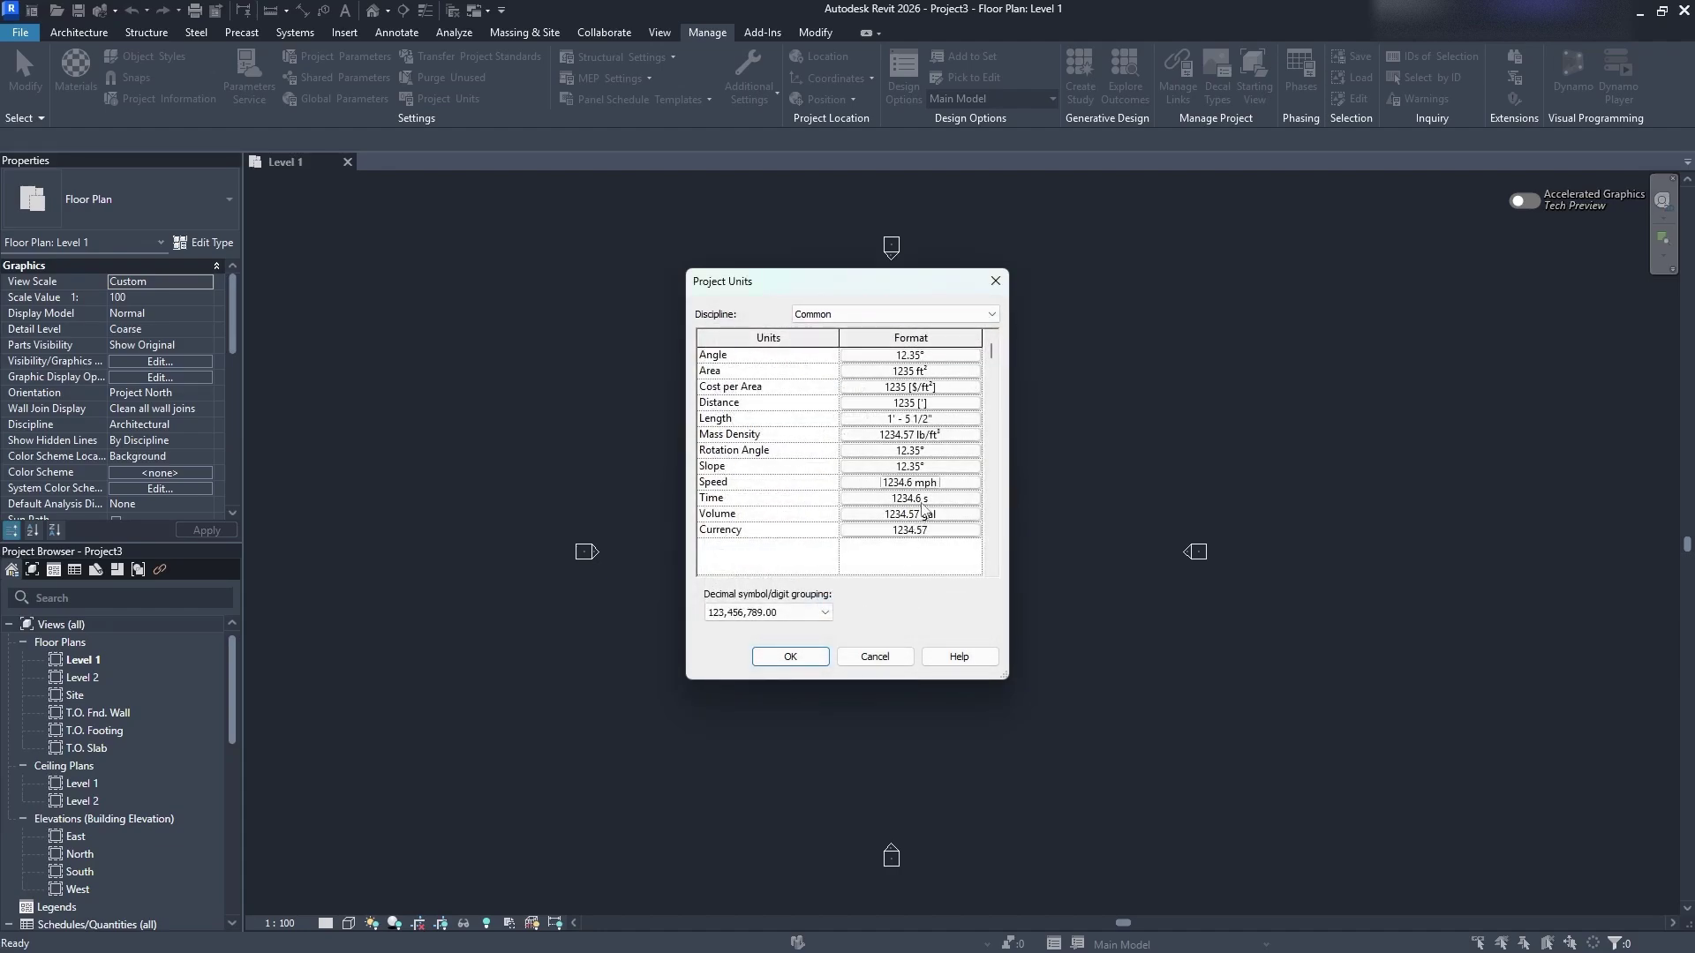
pyautogui.click(923, 503)
pyautogui.click(874, 607)
pyautogui.click(860, 318)
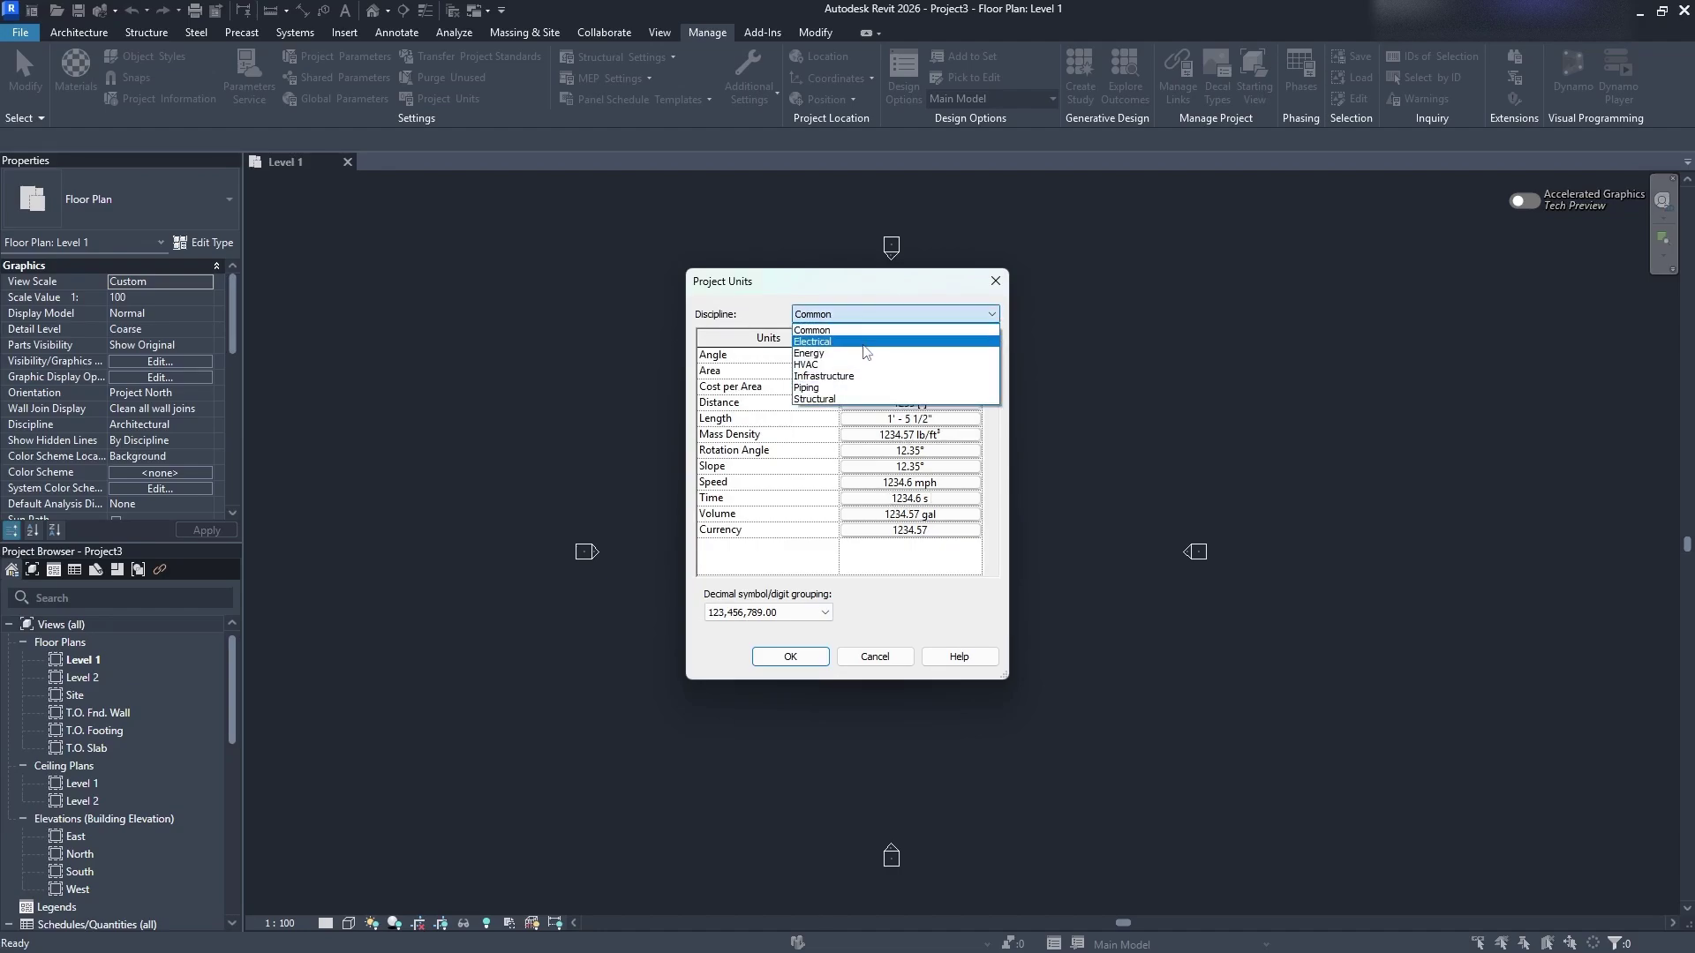
pyautogui.click(859, 343)
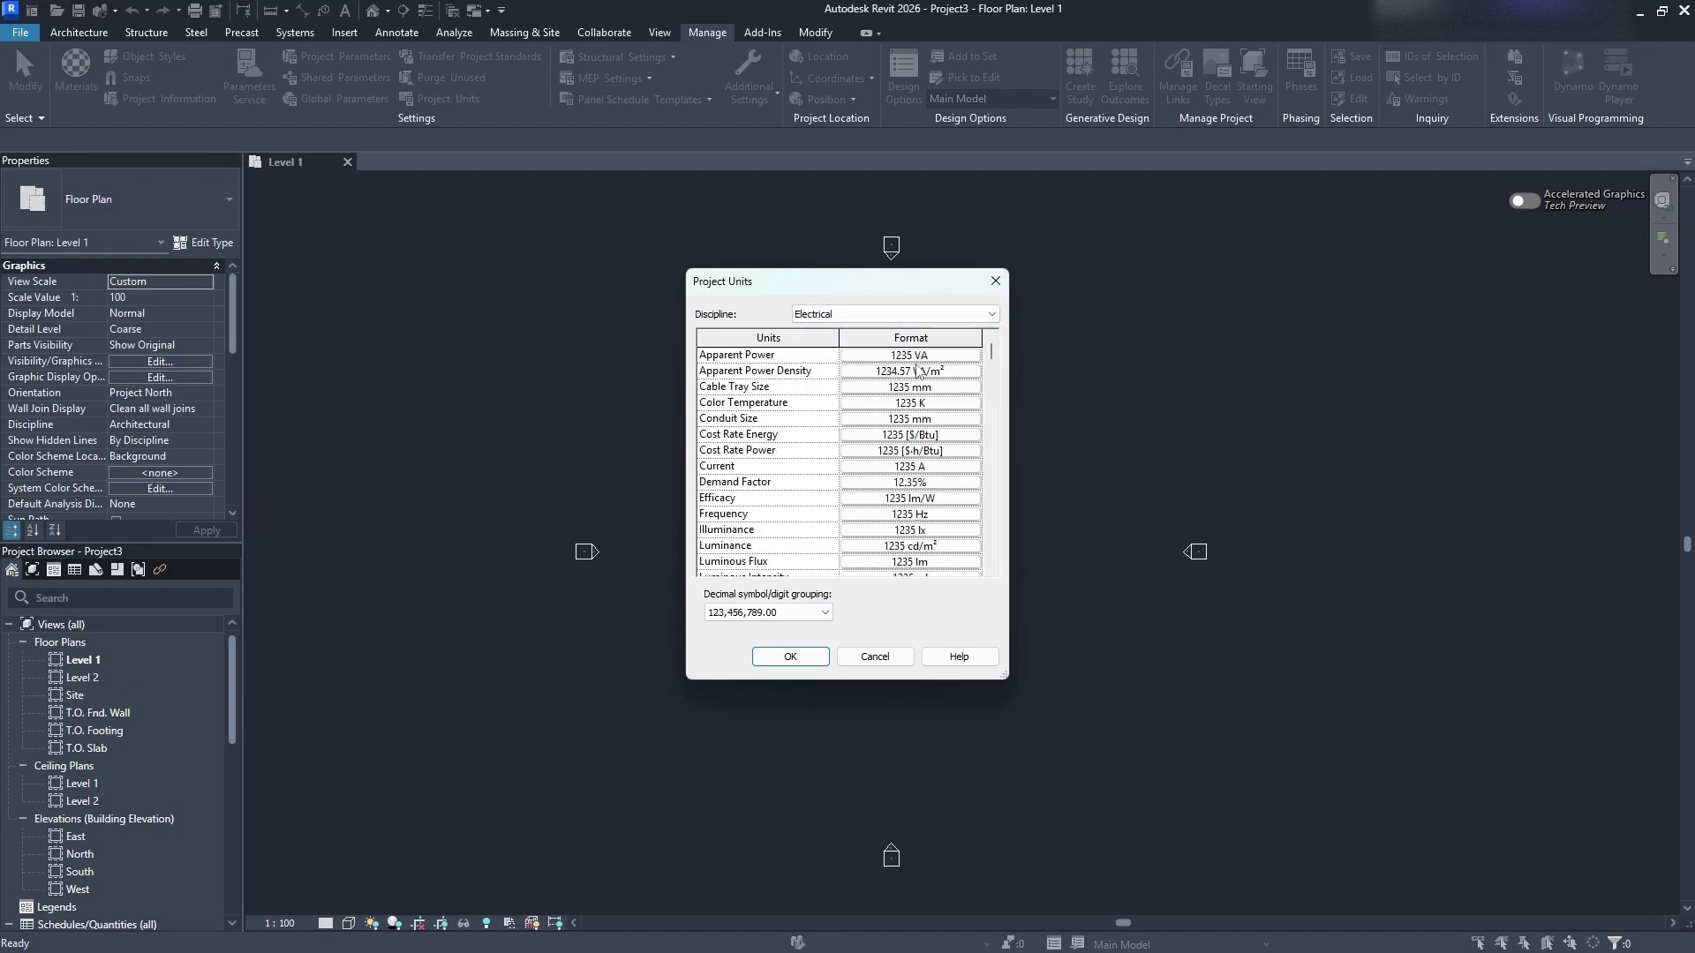
pyautogui.scroll(-1, 937, 415)
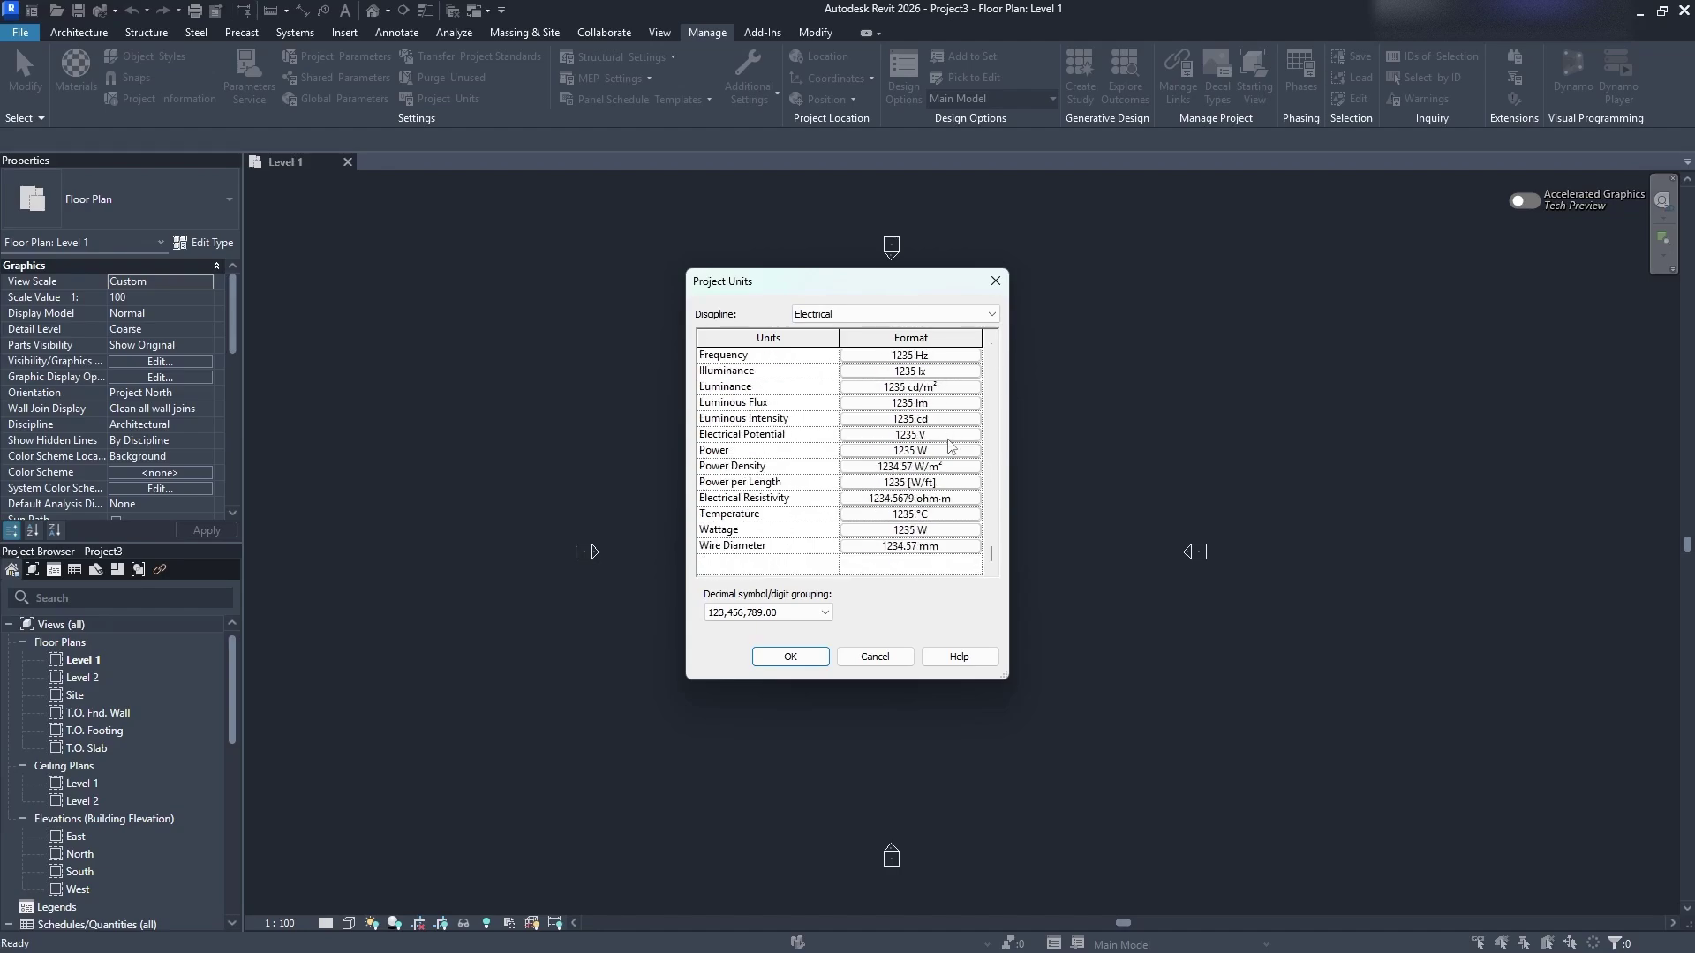
pyautogui.scroll(1, 943, 455)
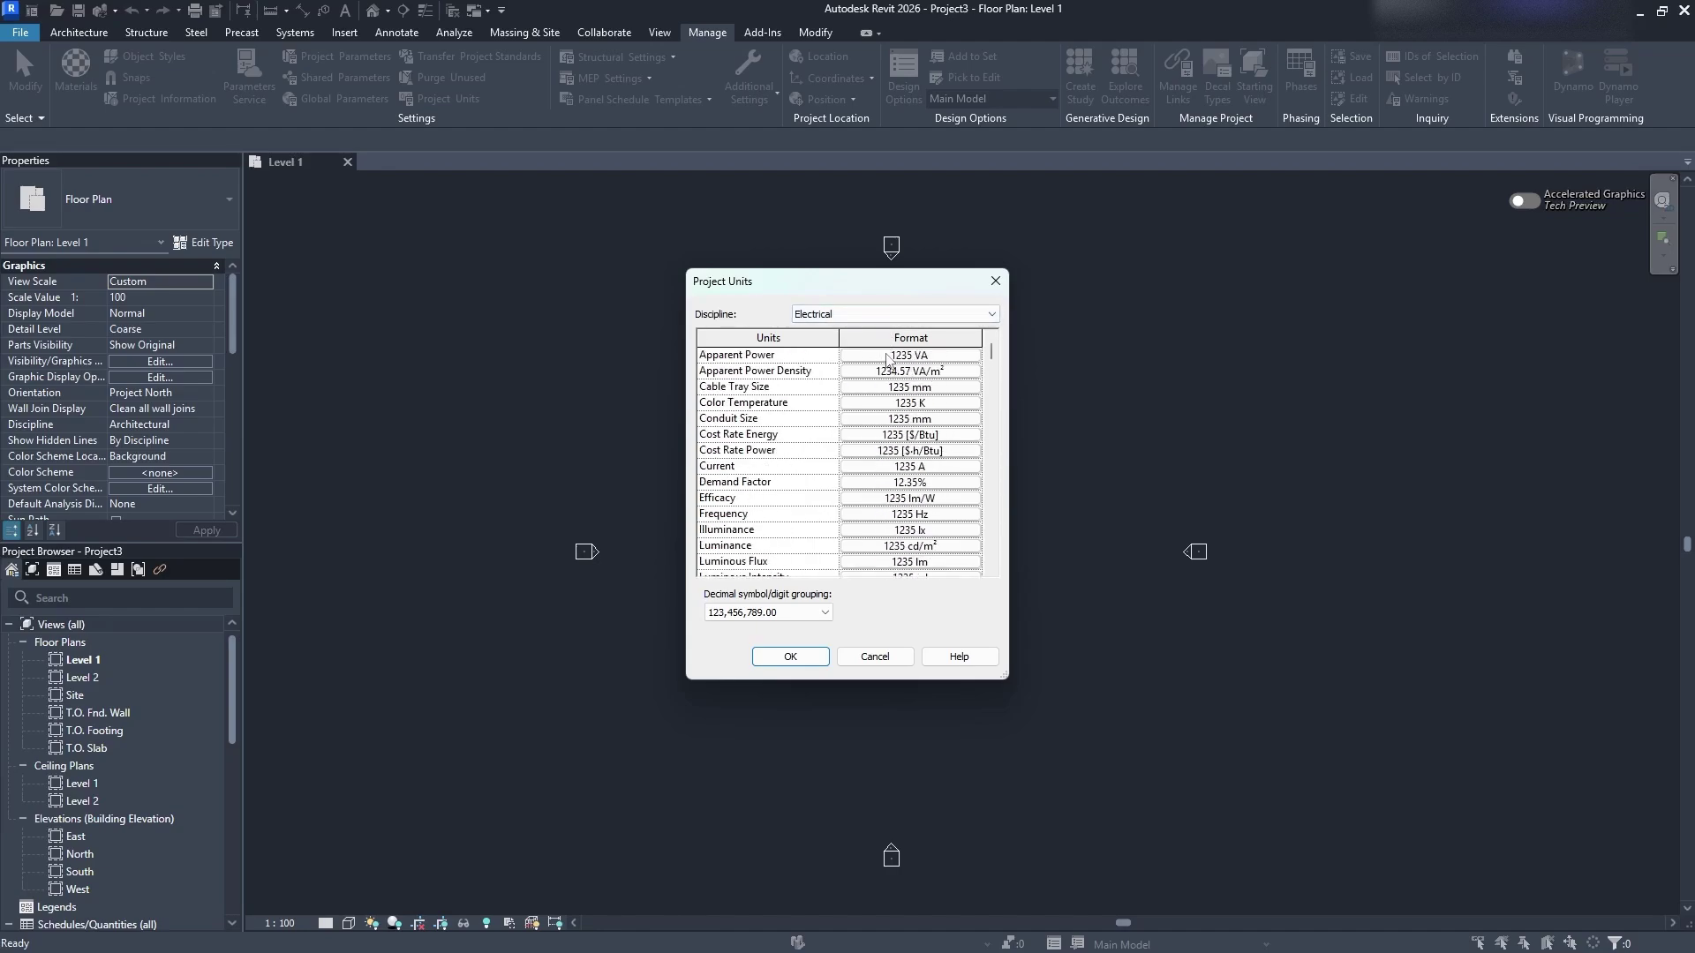
pyautogui.click(894, 357)
pyautogui.click(901, 386)
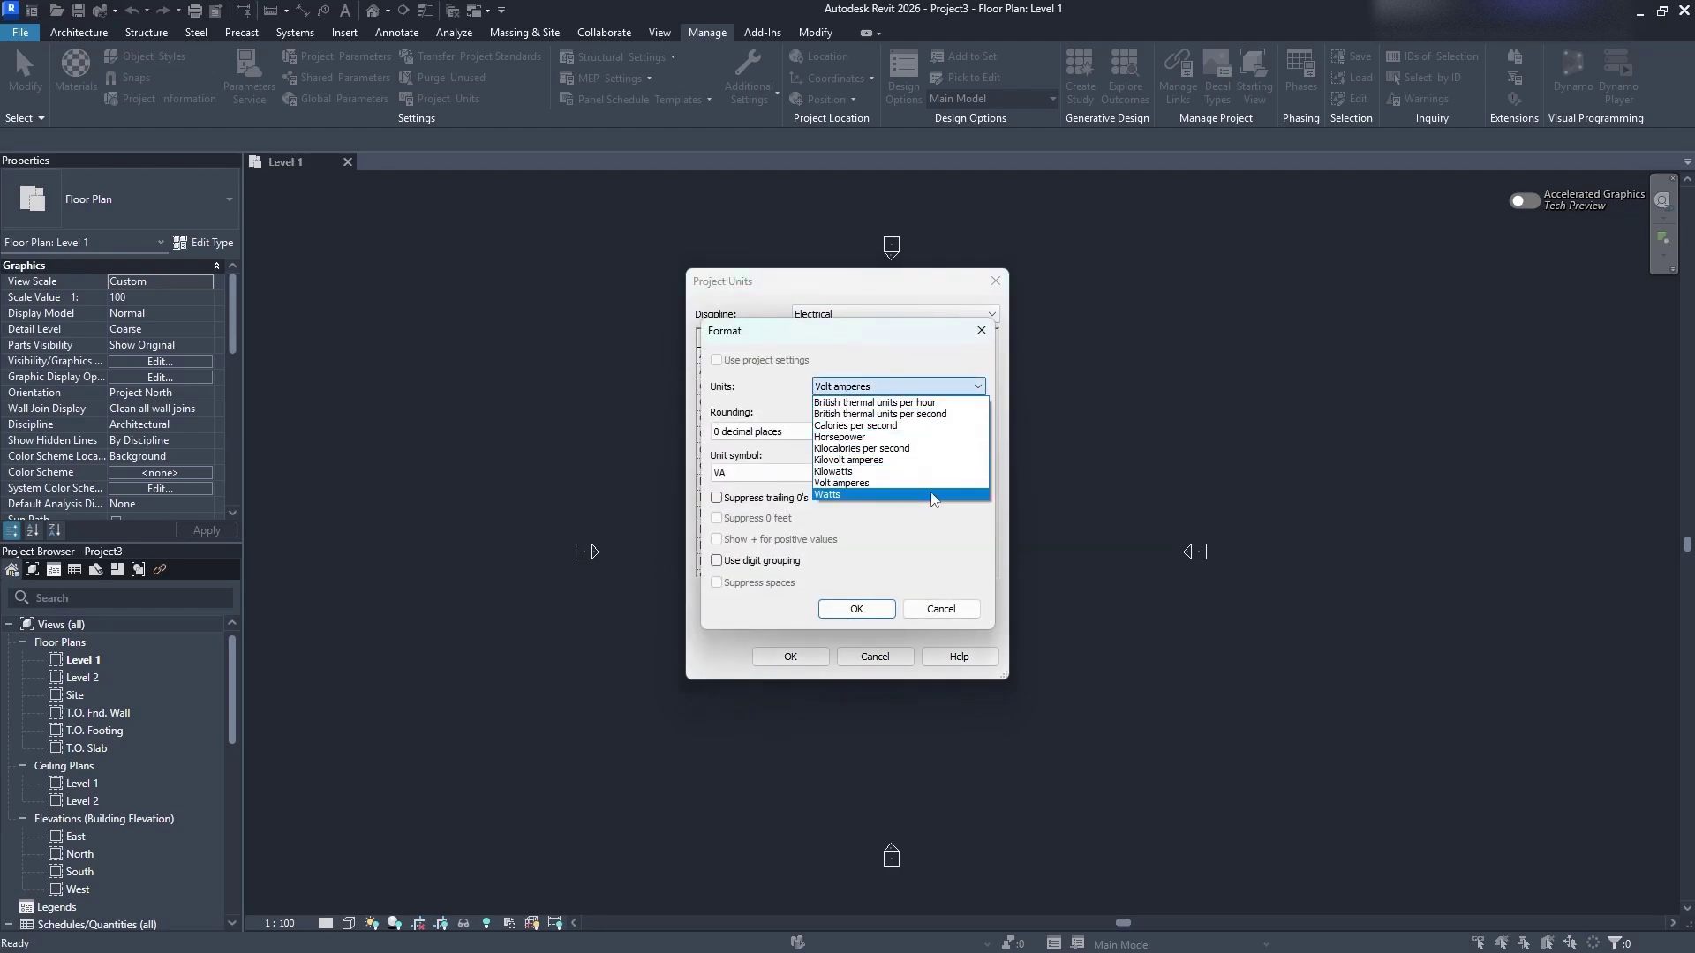
pyautogui.click(981, 330)
pyautogui.click(981, 330)
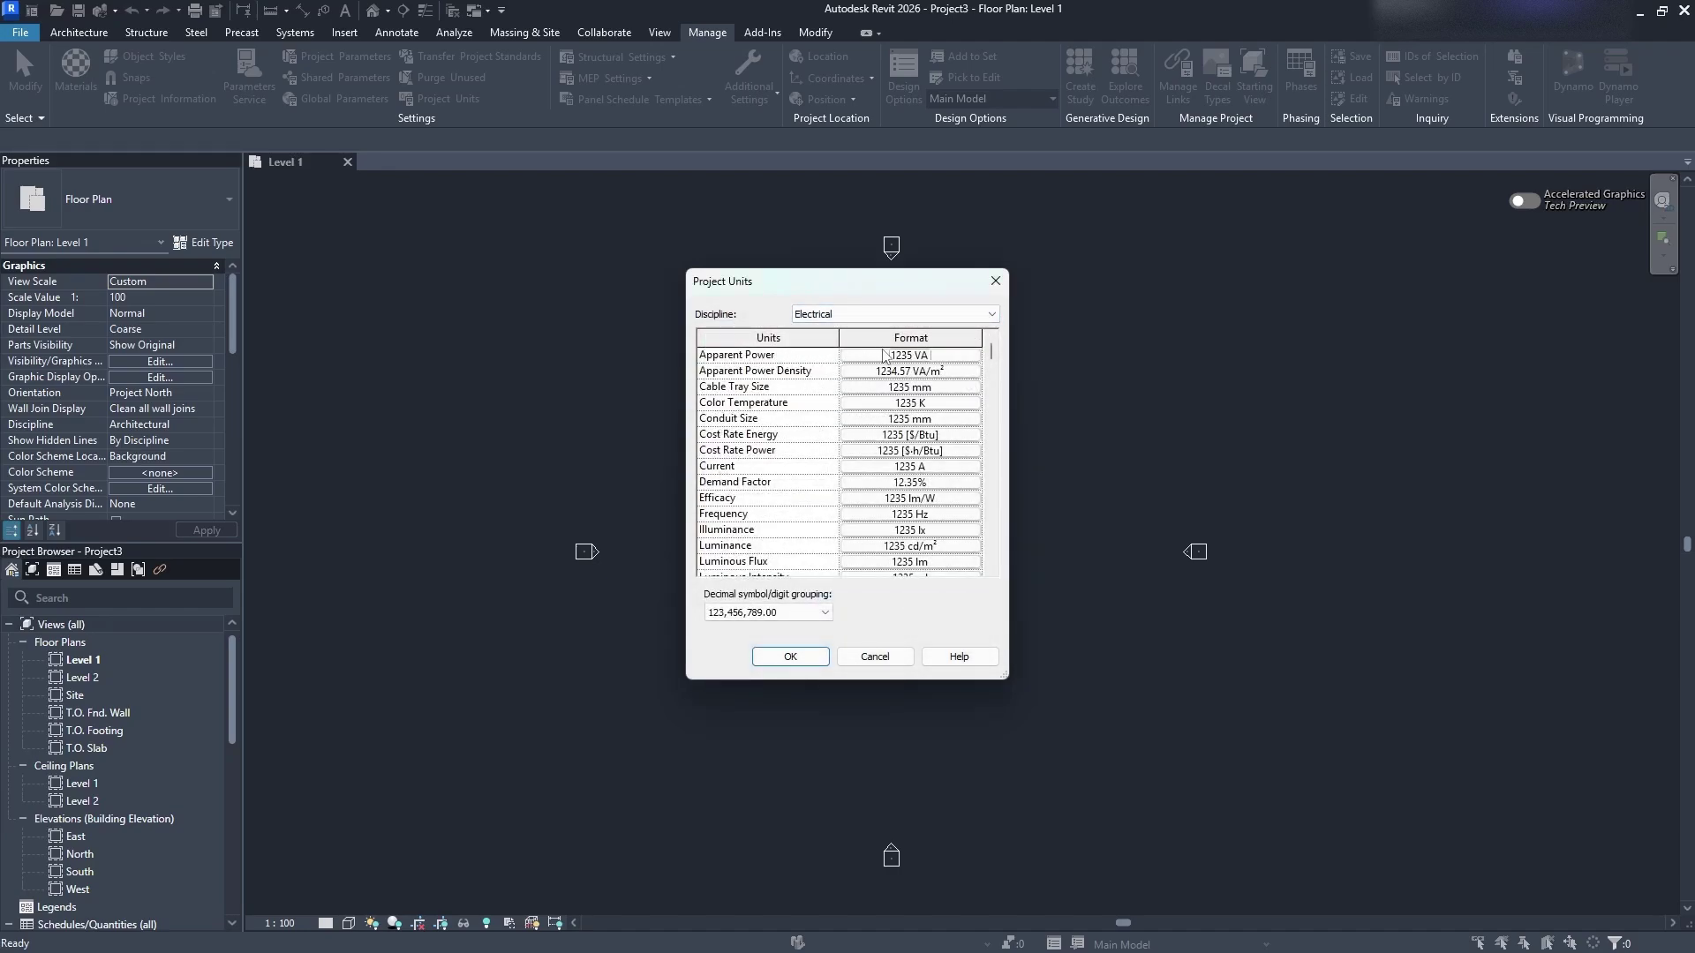
pyautogui.scroll(-1, 810, 385)
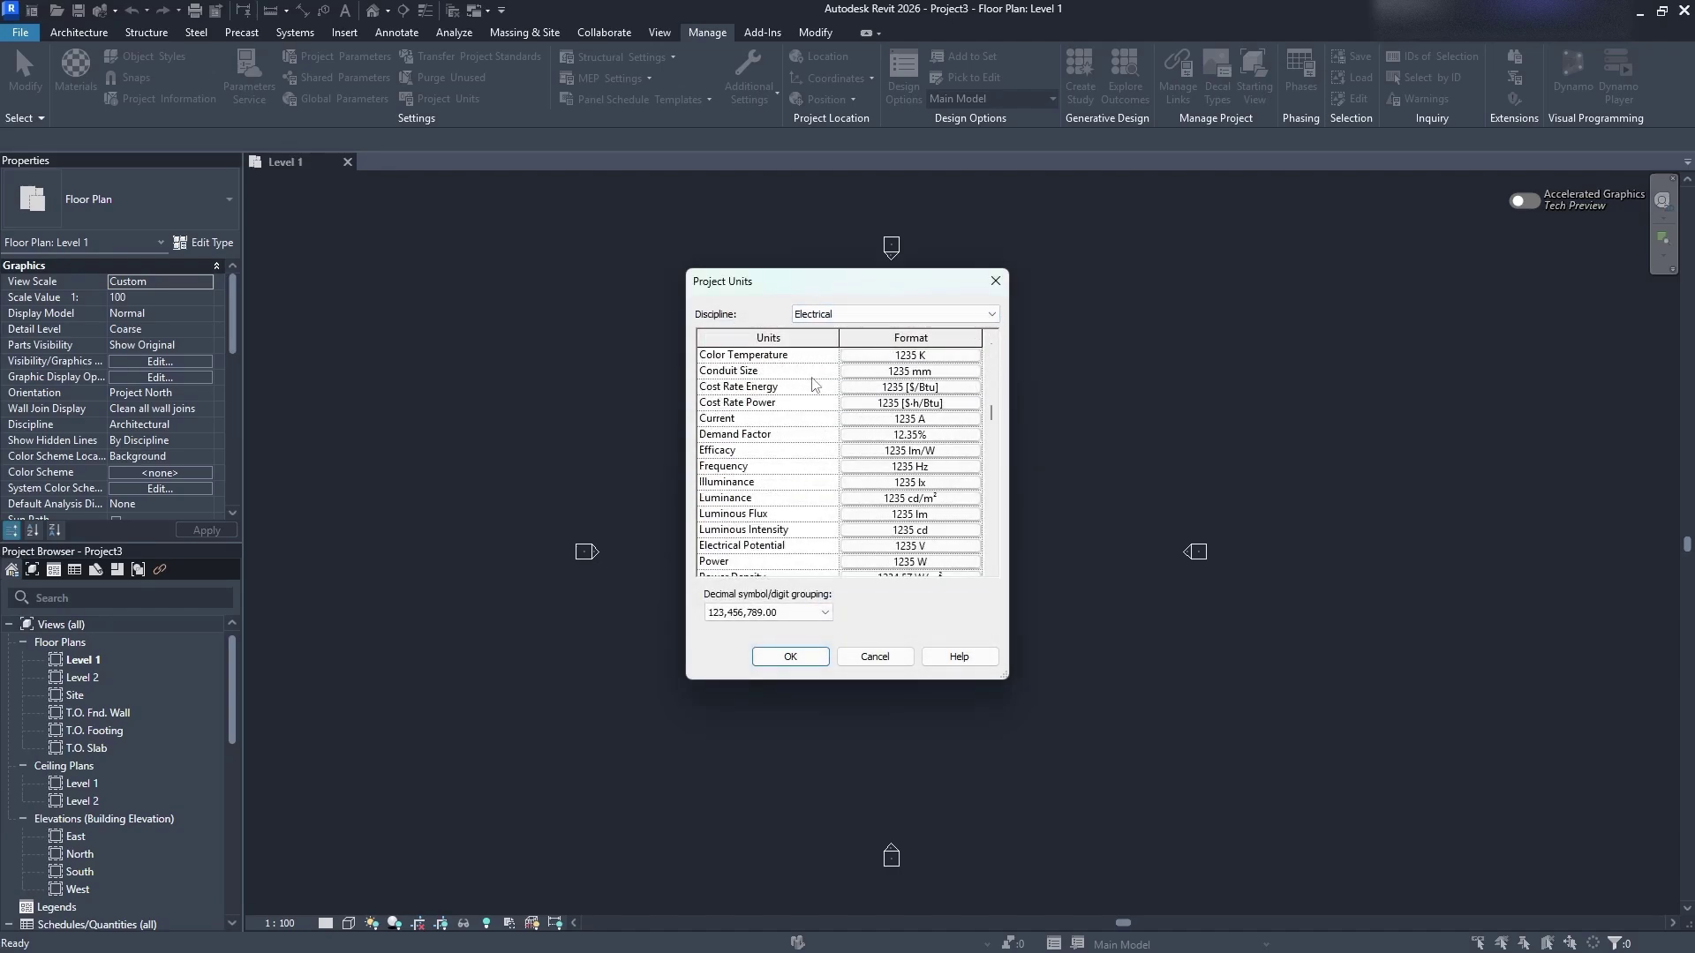
pyautogui.scroll(-3, 894, 474)
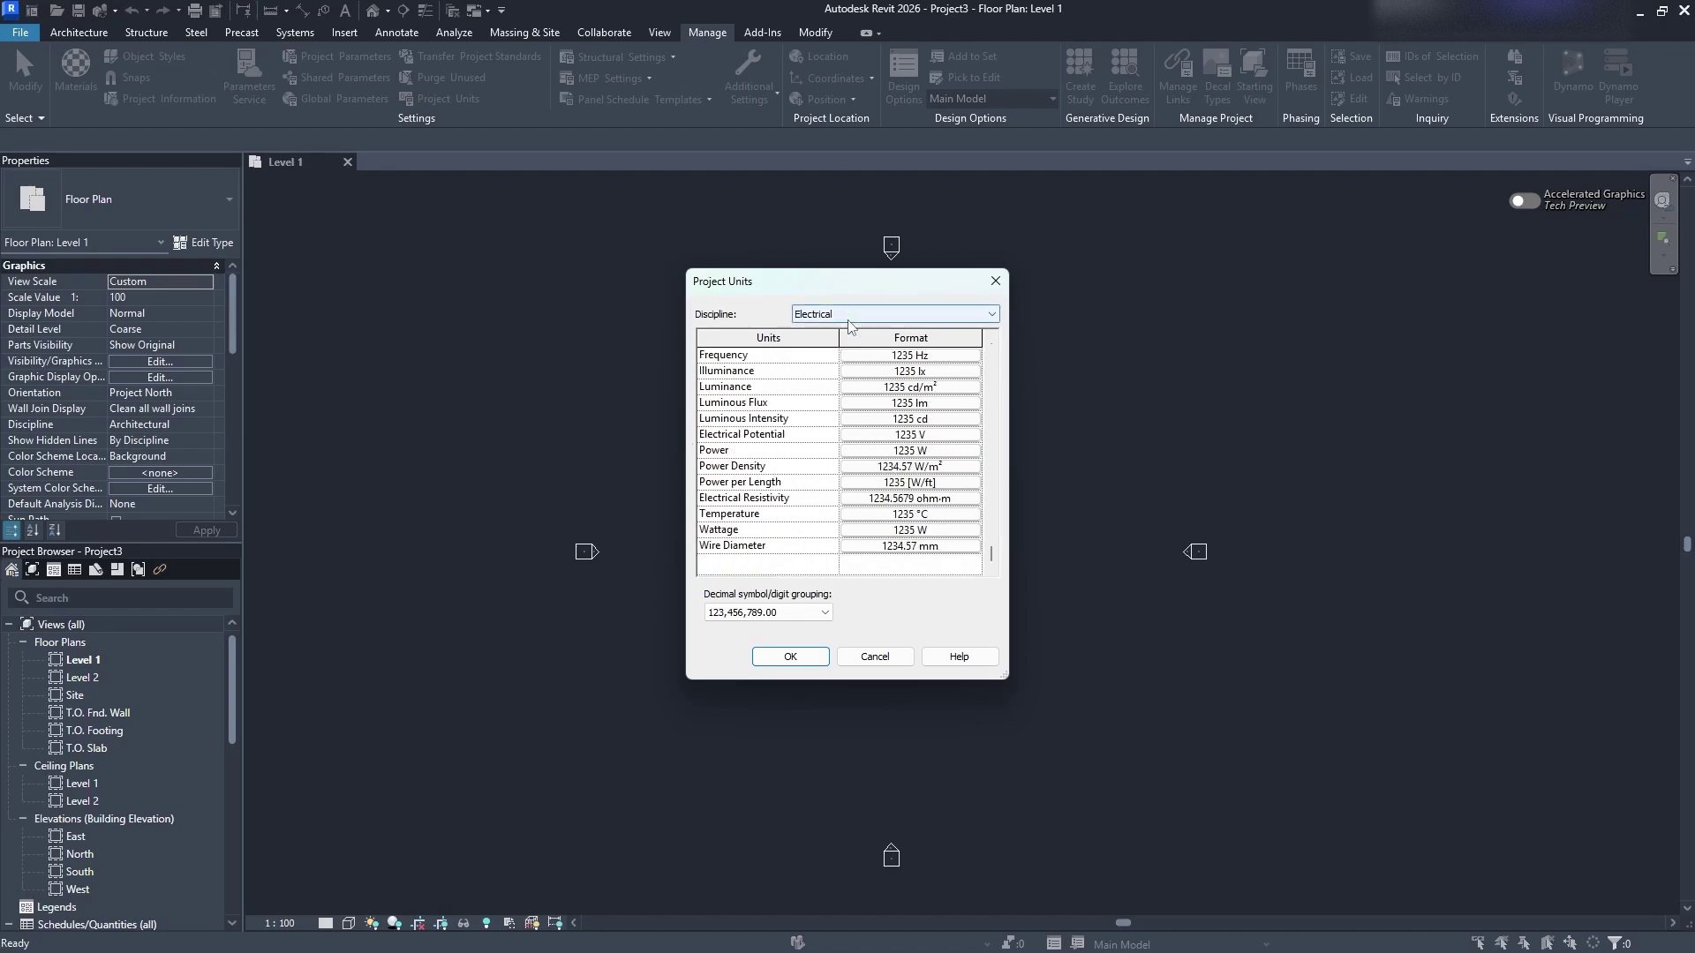
pyautogui.click(884, 549)
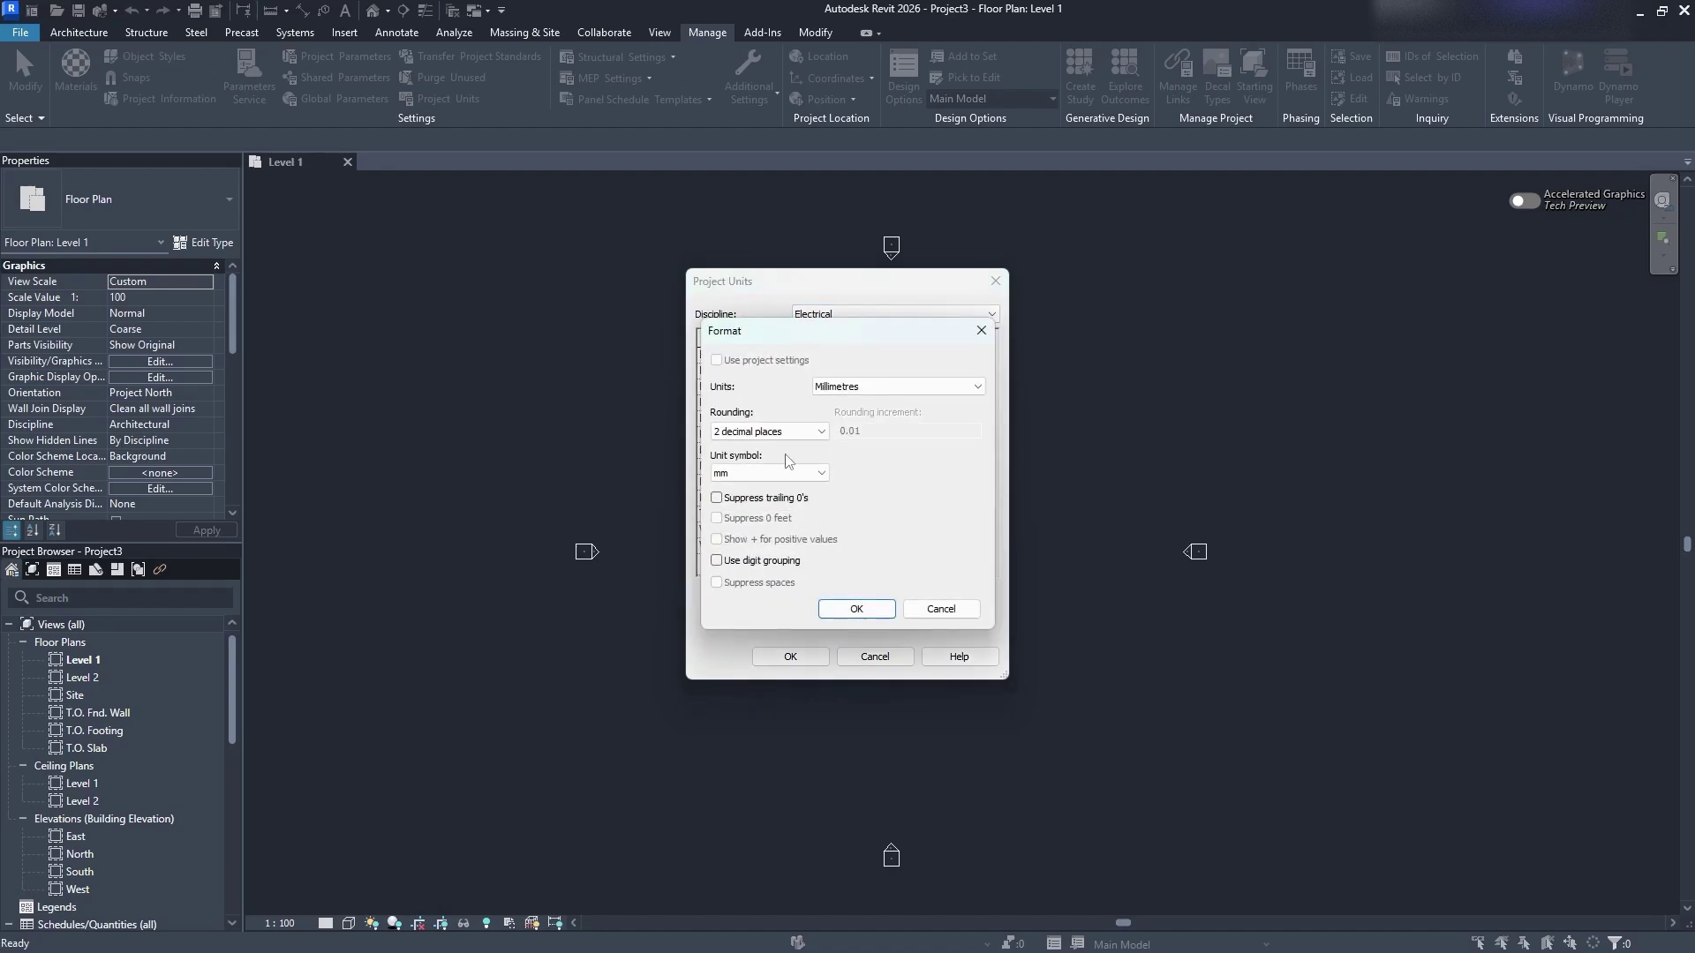
pyautogui.click(853, 611)
# Review Energy, then HVAC units, keeping Air Flow in litres per second
pyautogui.click(894, 314)
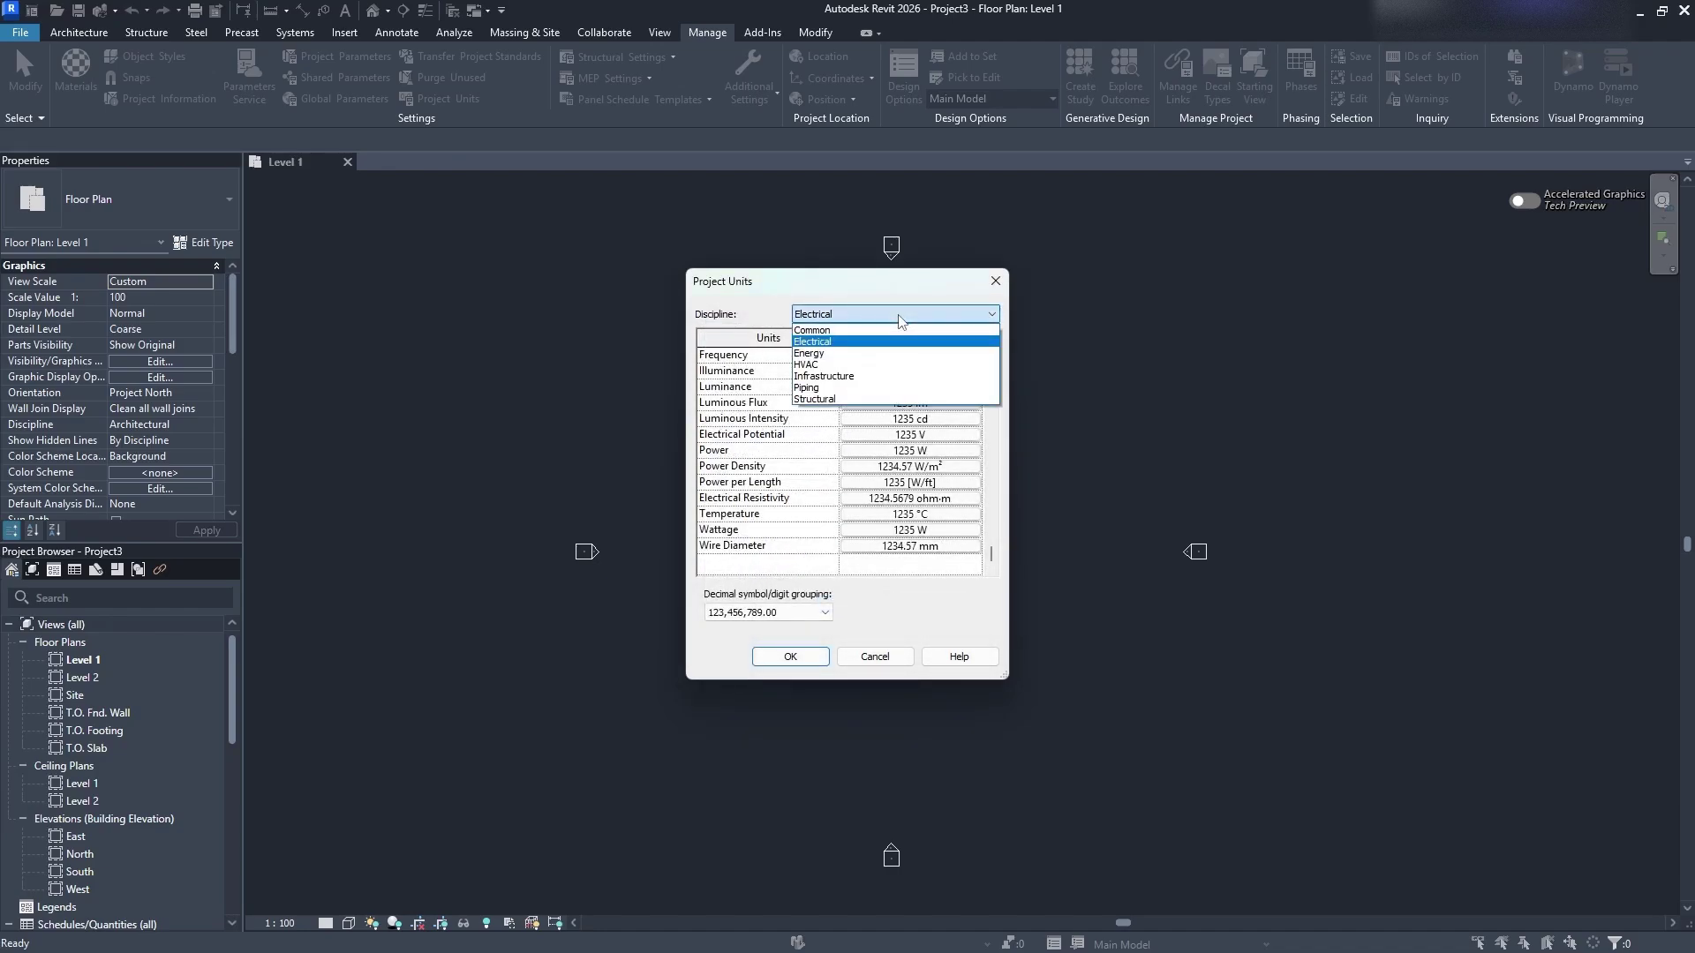
pyautogui.click(870, 355)
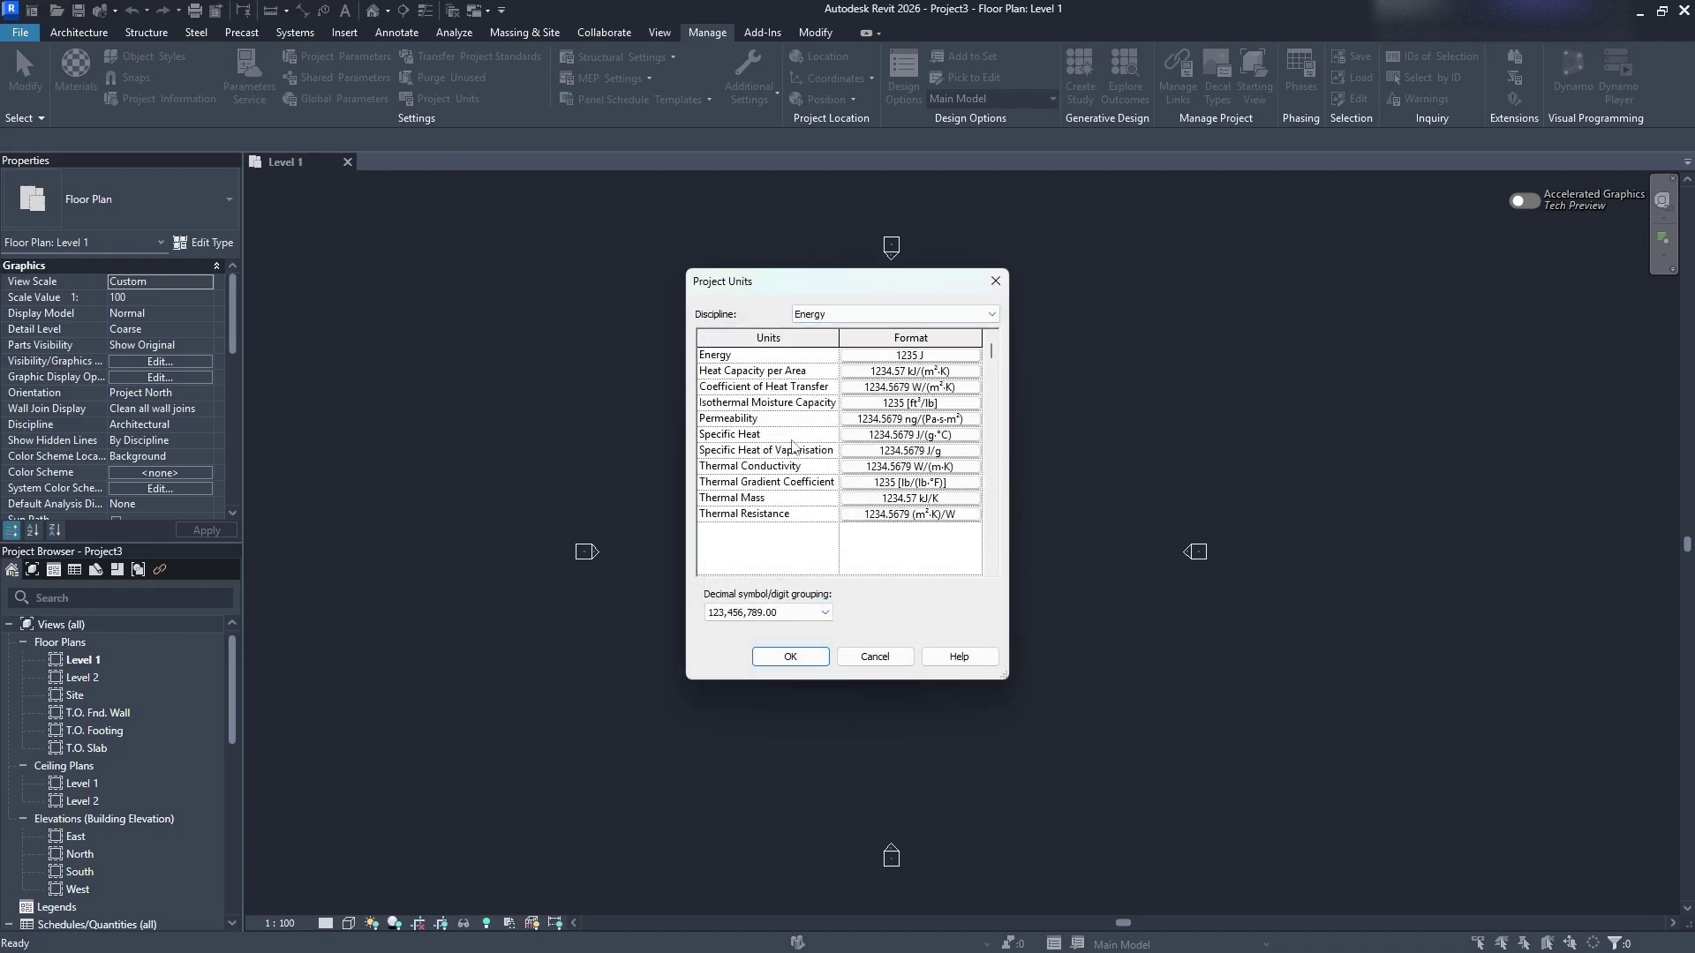
pyautogui.hotkey('alt', 'Down')
pyautogui.press('Up')
pyautogui.press('Up')
pyautogui.press('Up')
pyautogui.press('Return')
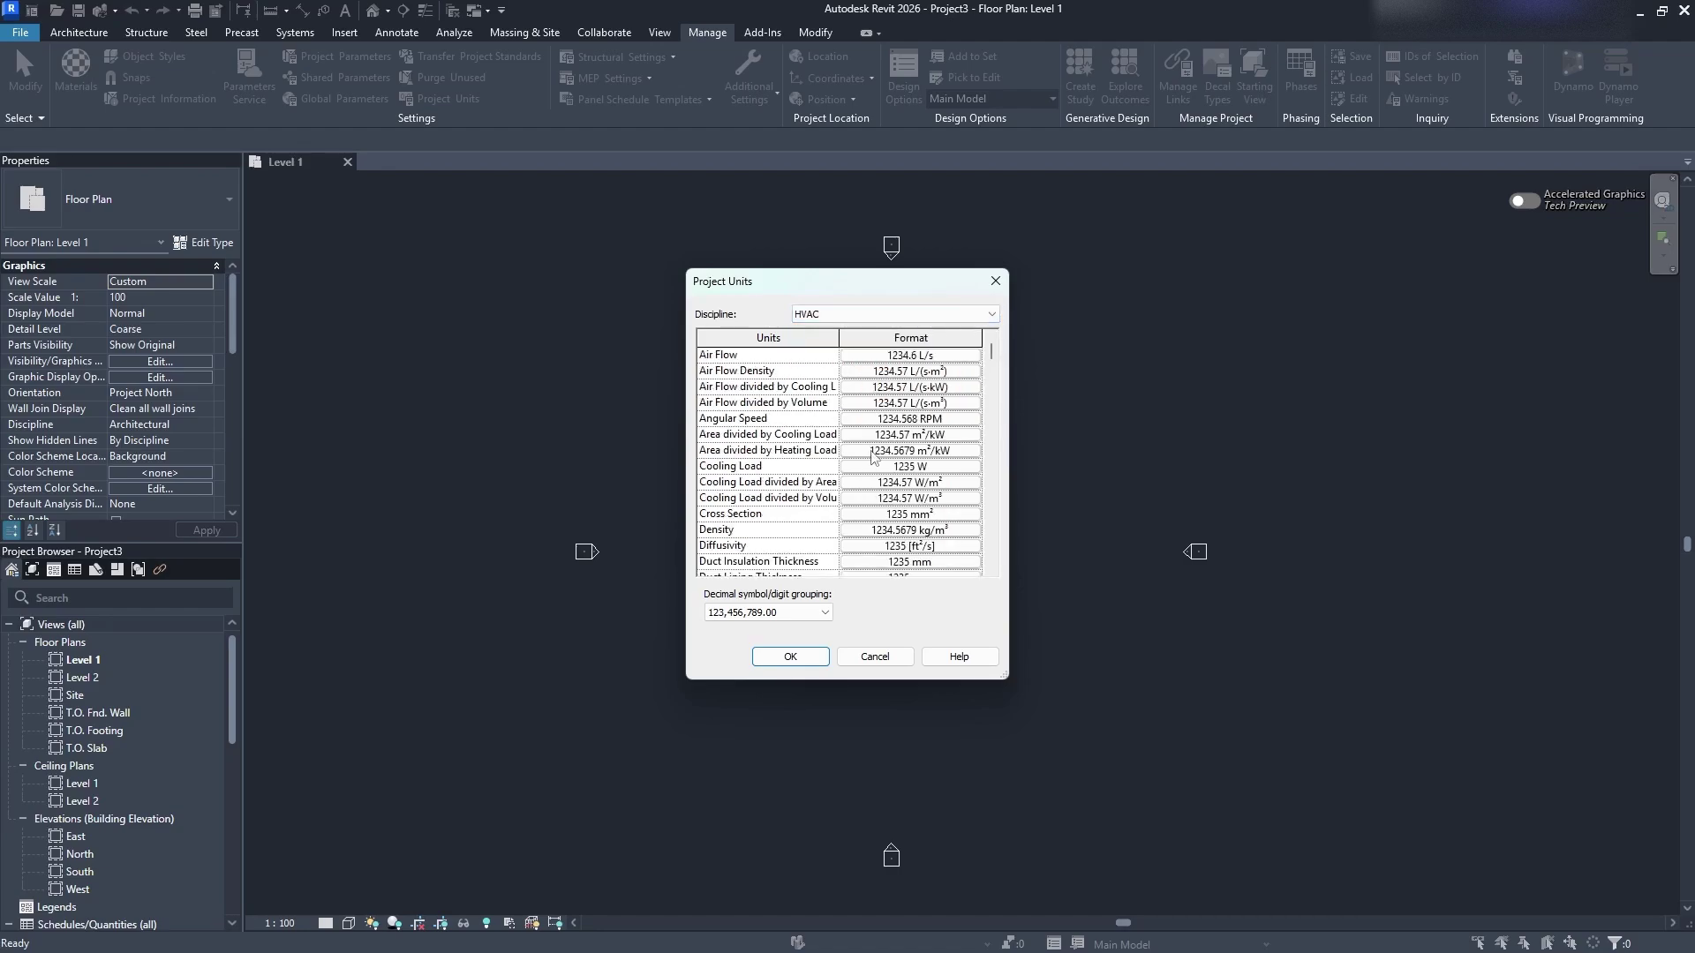
pyautogui.scroll(-3, 882, 464)
pyautogui.scroll(3, 892, 472)
pyautogui.click(882, 357)
pyautogui.click(904, 389)
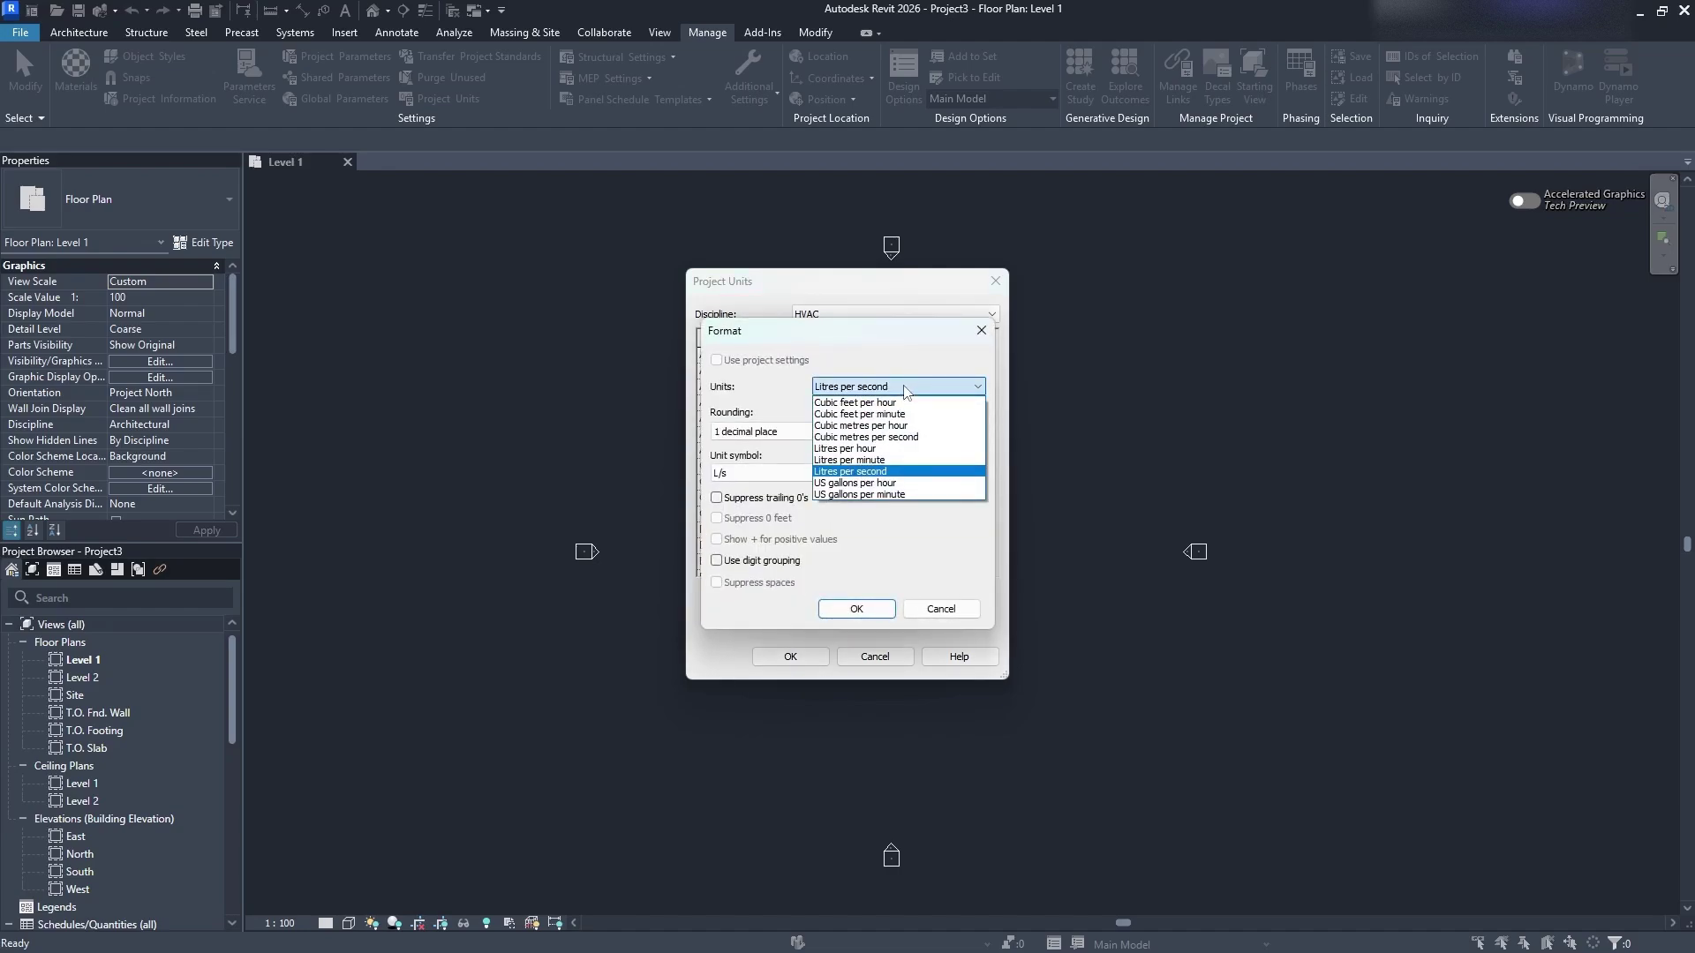
pyautogui.click(905, 389)
pyautogui.click(856, 609)
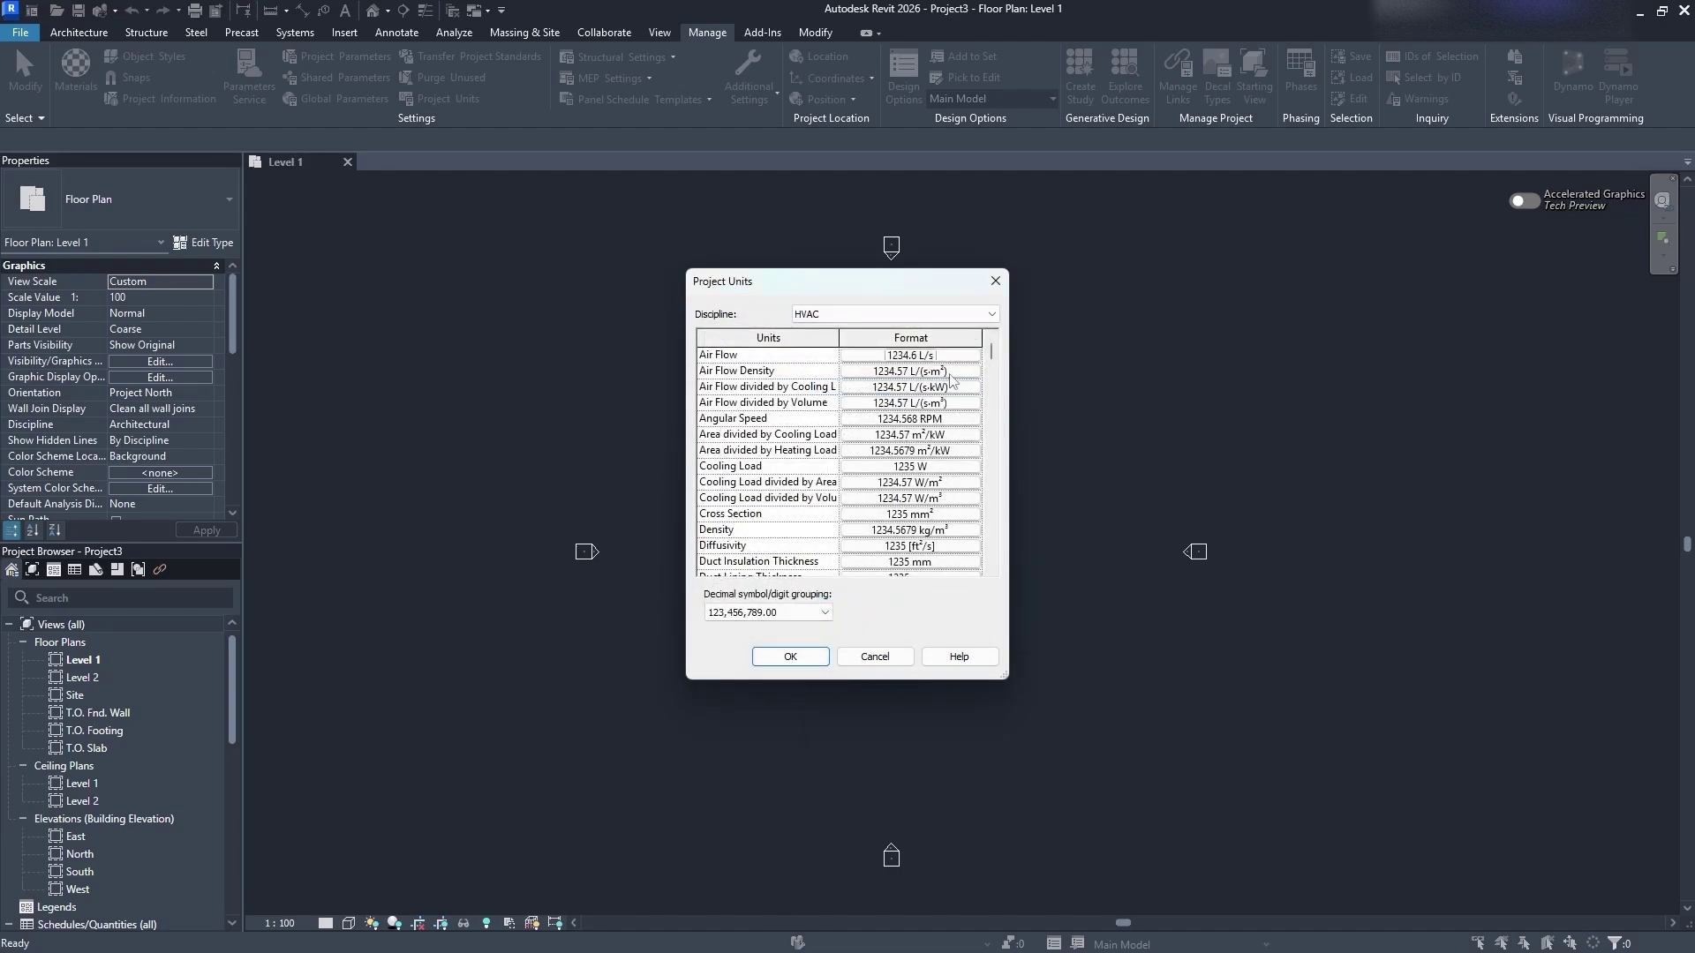
# Switch to Infrastructure and keep Stationing in metres
pyautogui.click(887, 314)
pyautogui.click(885, 376)
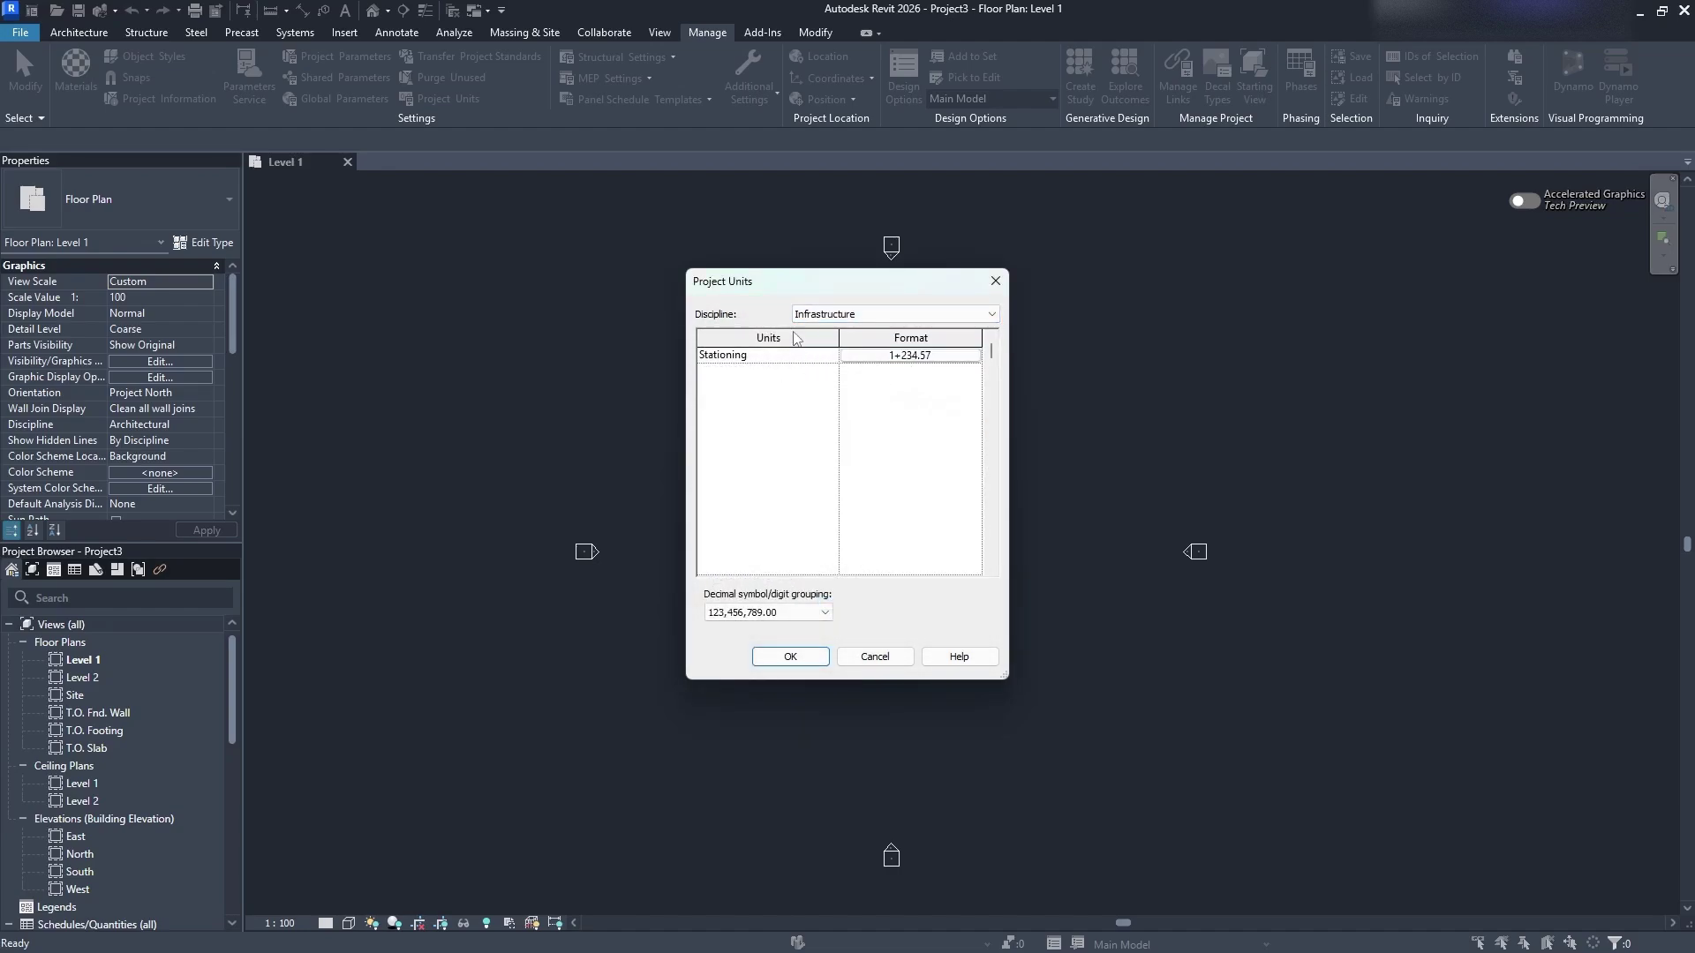
pyautogui.click(897, 357)
pyautogui.click(883, 387)
pyautogui.click(883, 387)
pyautogui.click(882, 386)
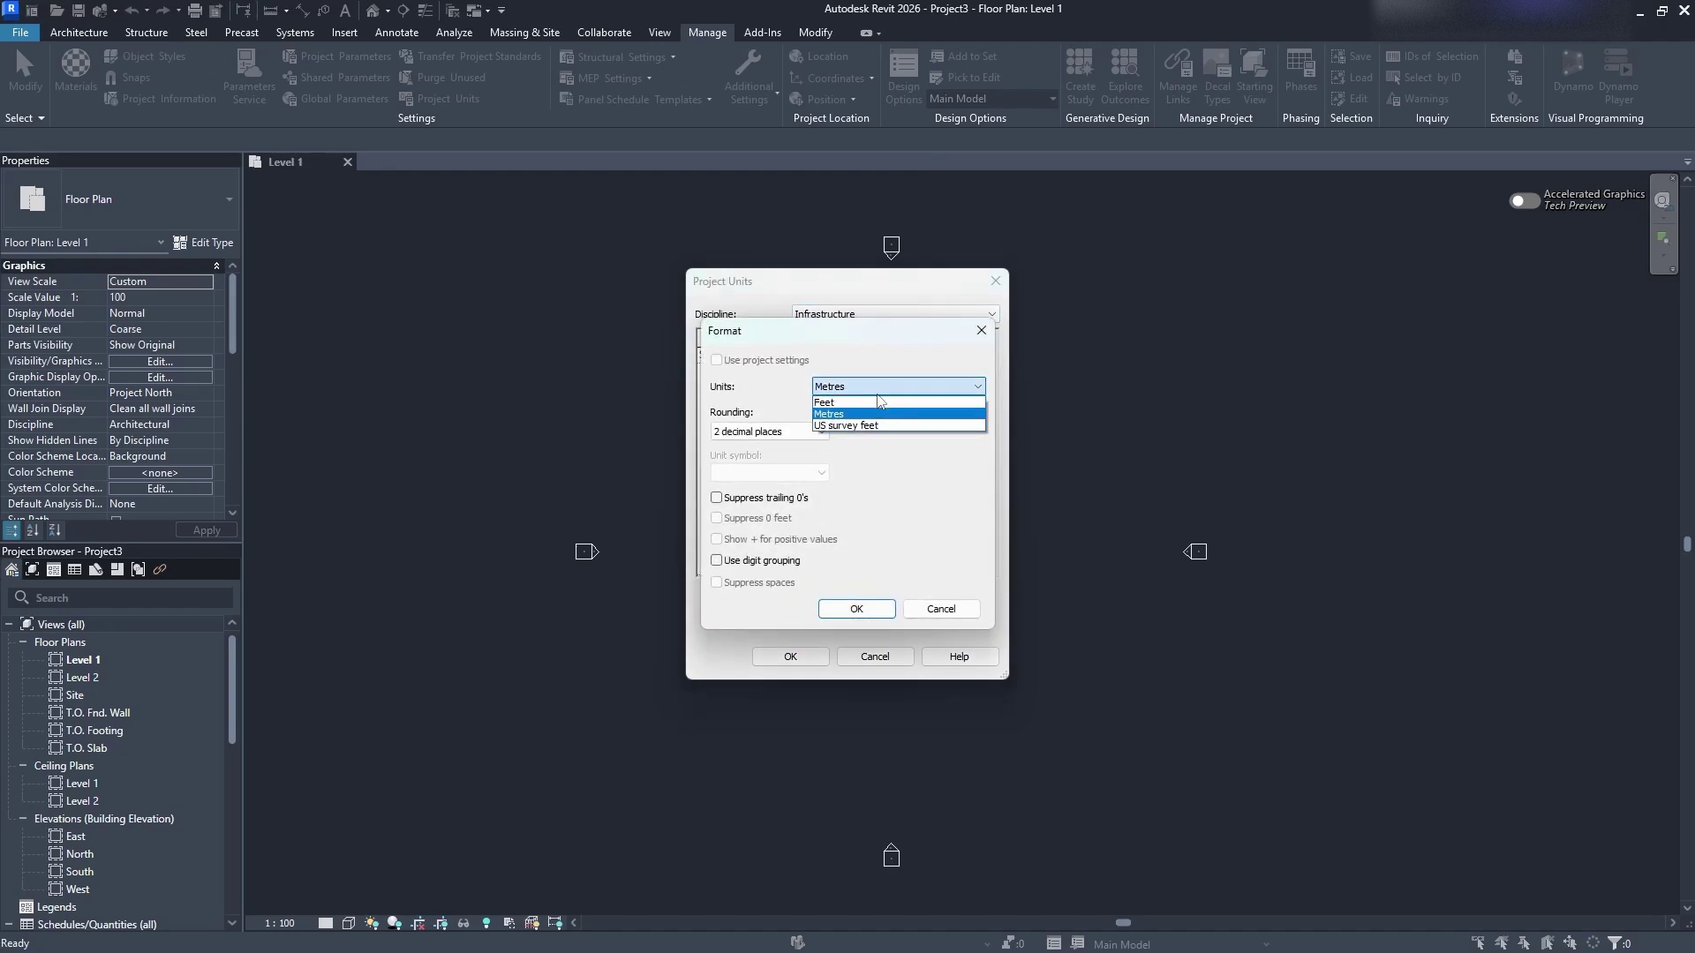
pyautogui.click(878, 399)
pyautogui.click(856, 609)
# Scan the Piping and Structural unit lists, then return to the Common discipline
pyautogui.click(980, 314)
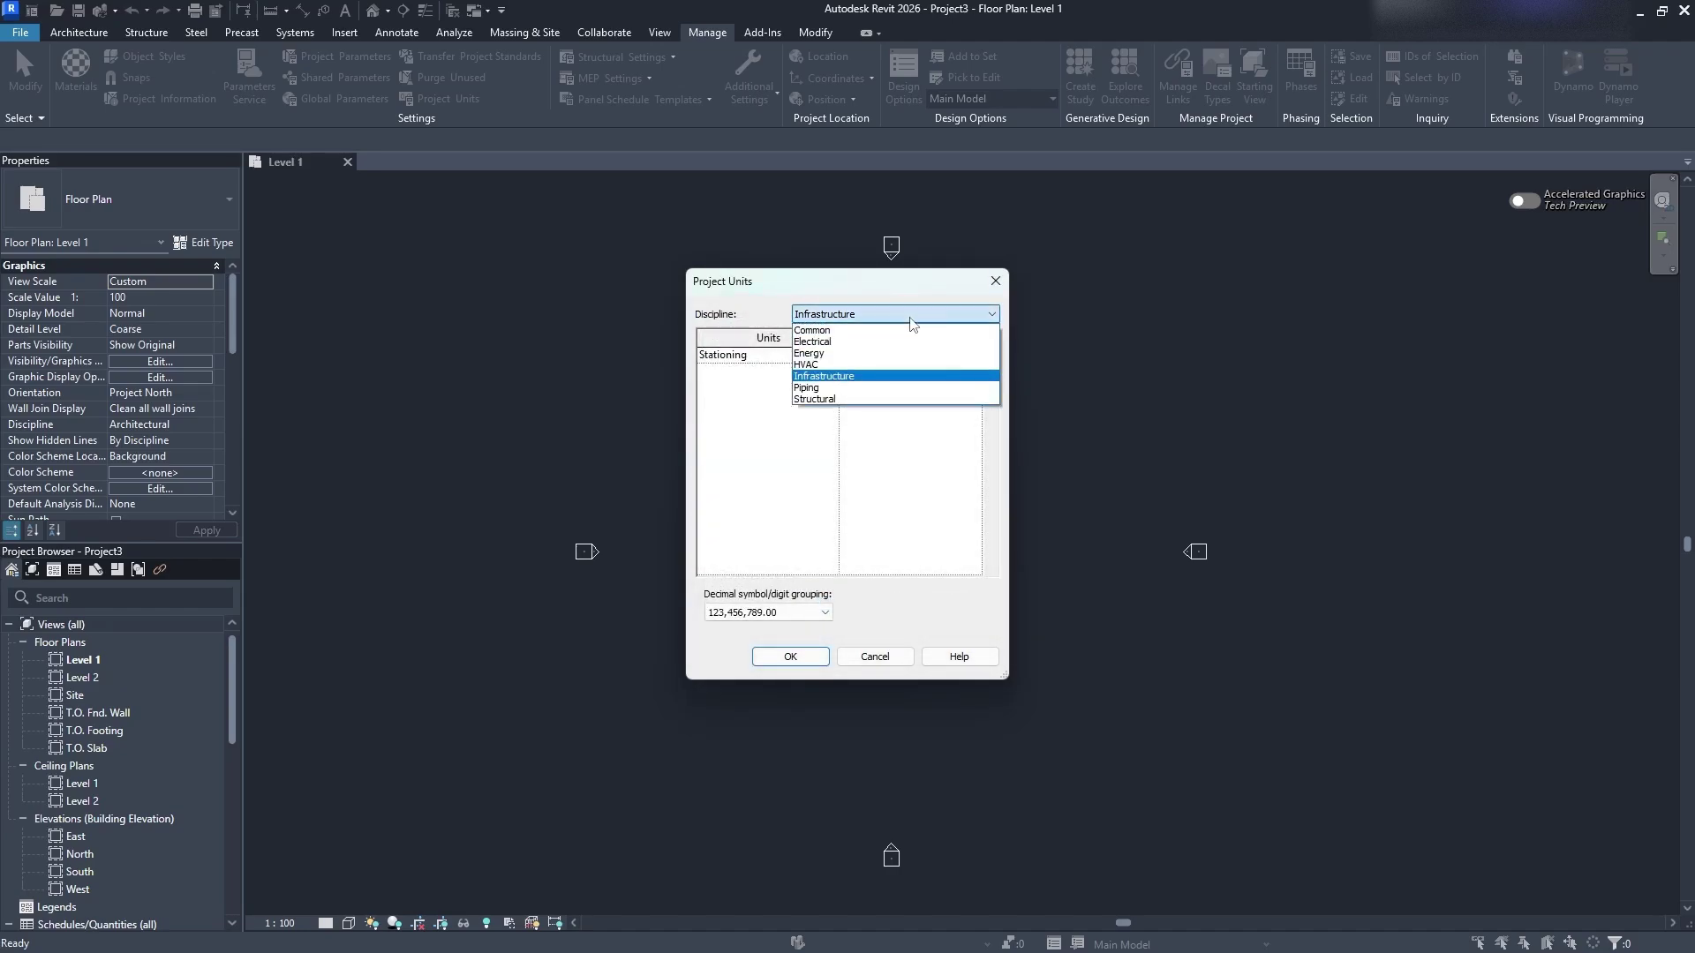
pyautogui.click(834, 389)
pyautogui.scroll(-3, 916, 491)
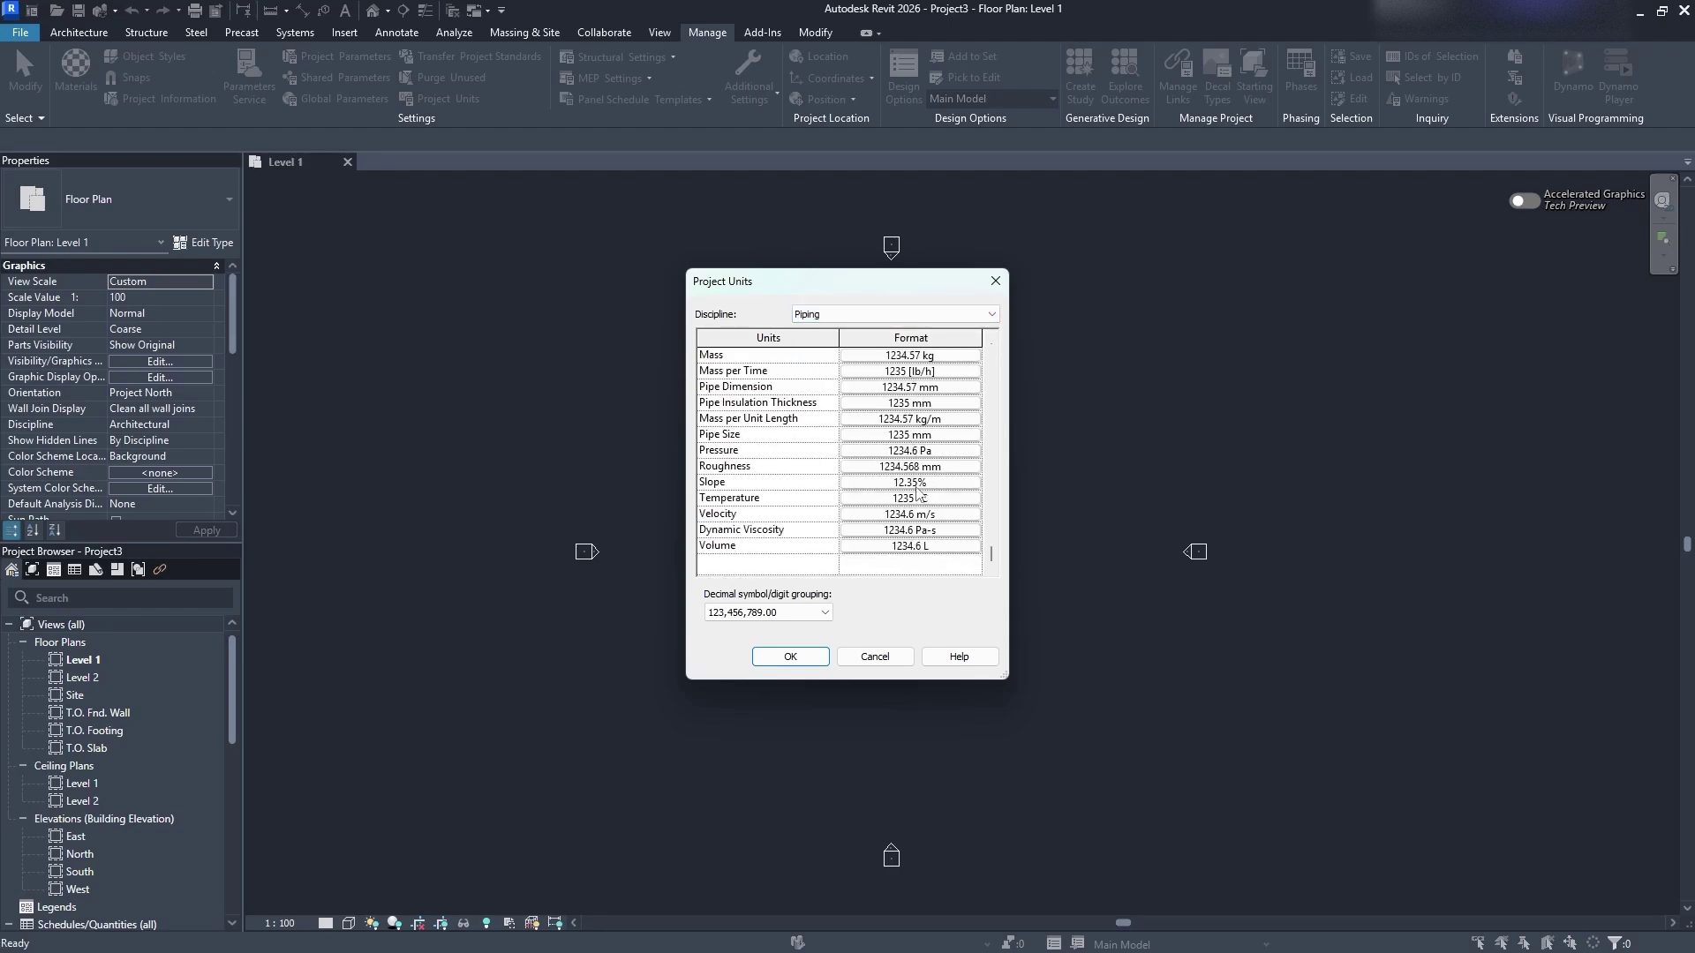
pyautogui.scroll(3, 916, 490)
pyautogui.click(980, 314)
pyautogui.click(887, 344)
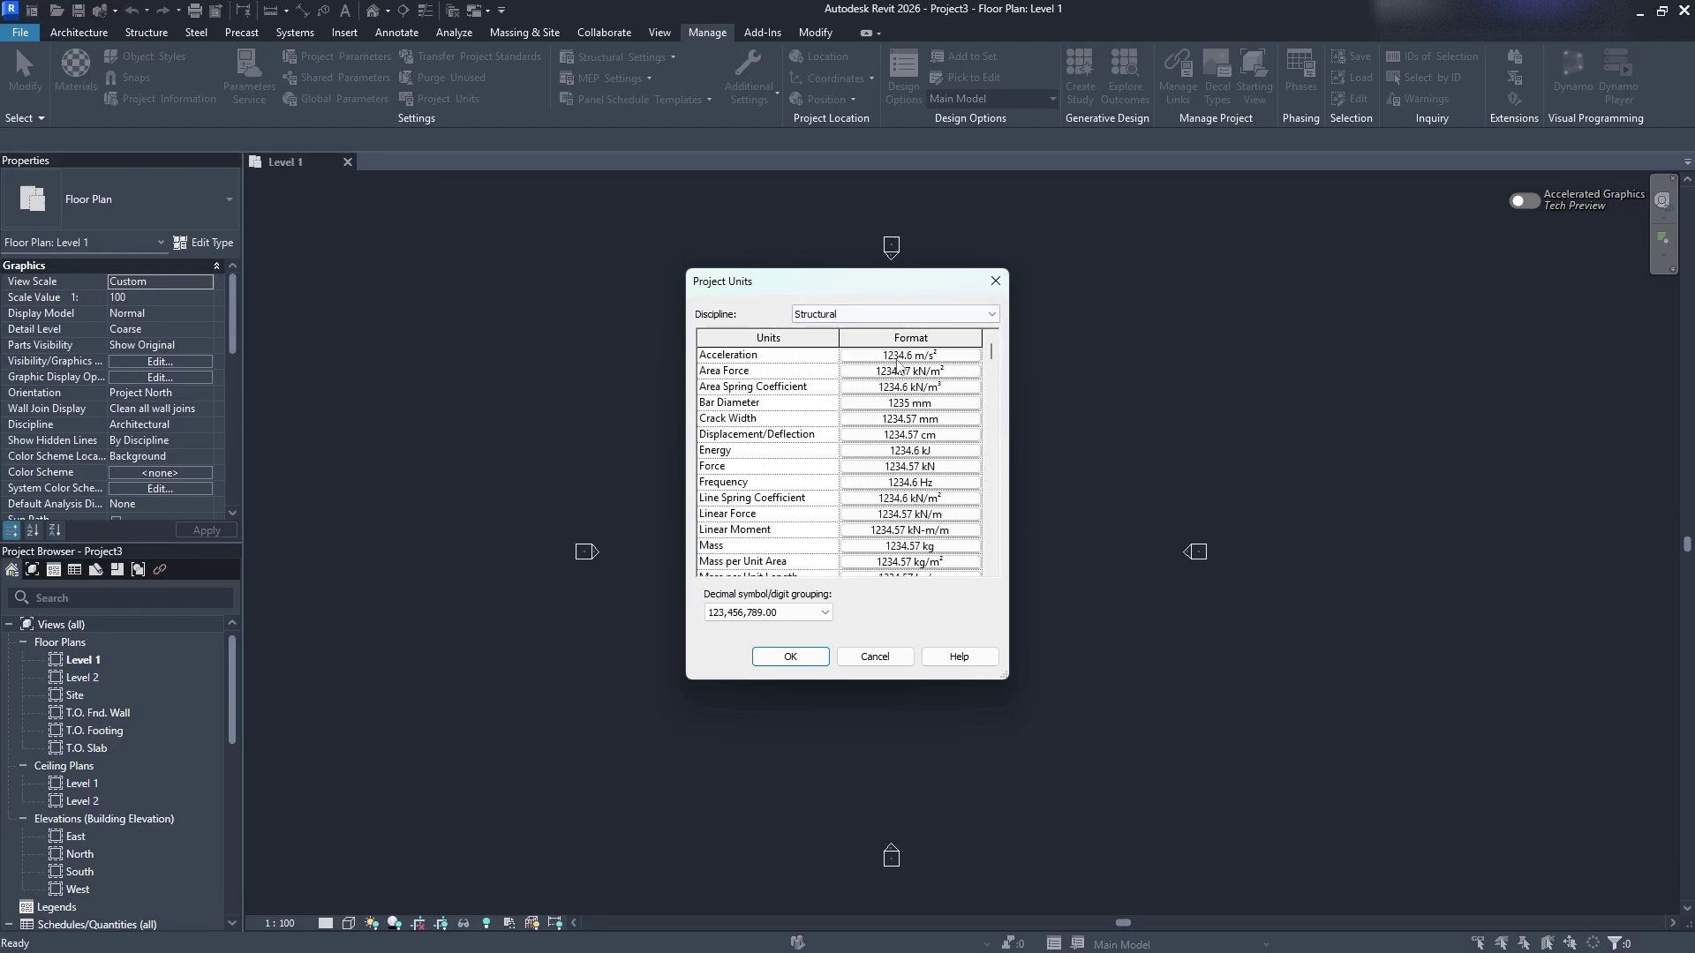
pyautogui.scroll(-2, 909, 414)
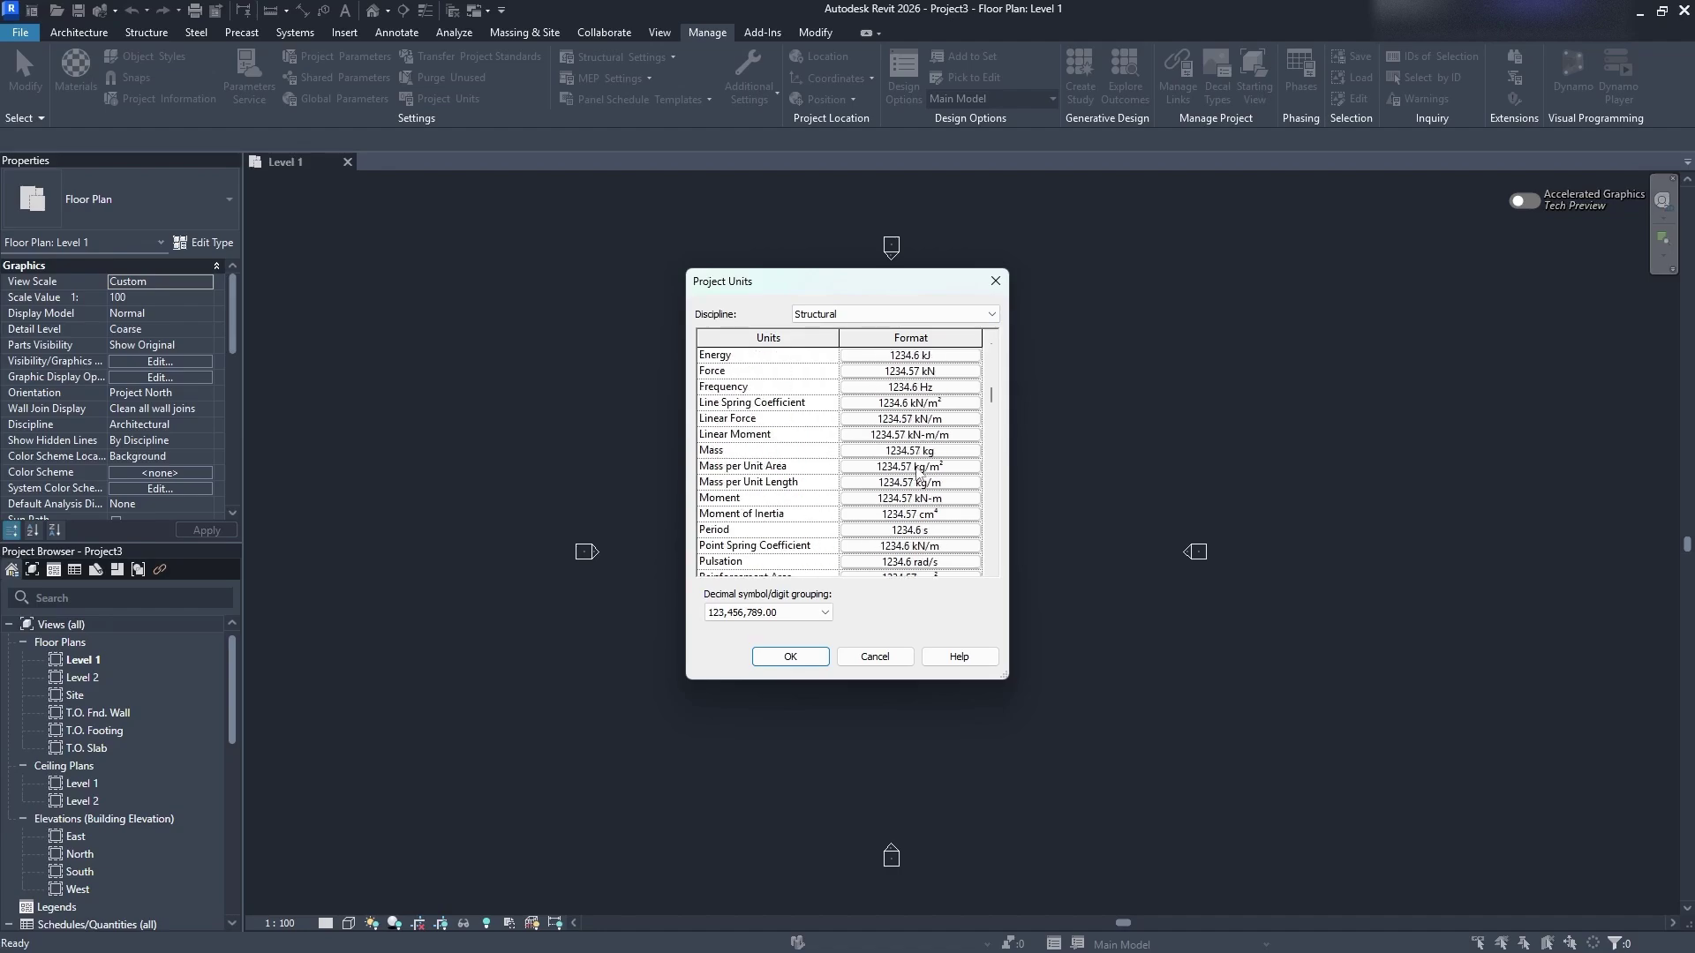
pyautogui.scroll(2, 920, 469)
pyautogui.scroll(-2, 935, 459)
pyautogui.scroll(-4, 937, 458)
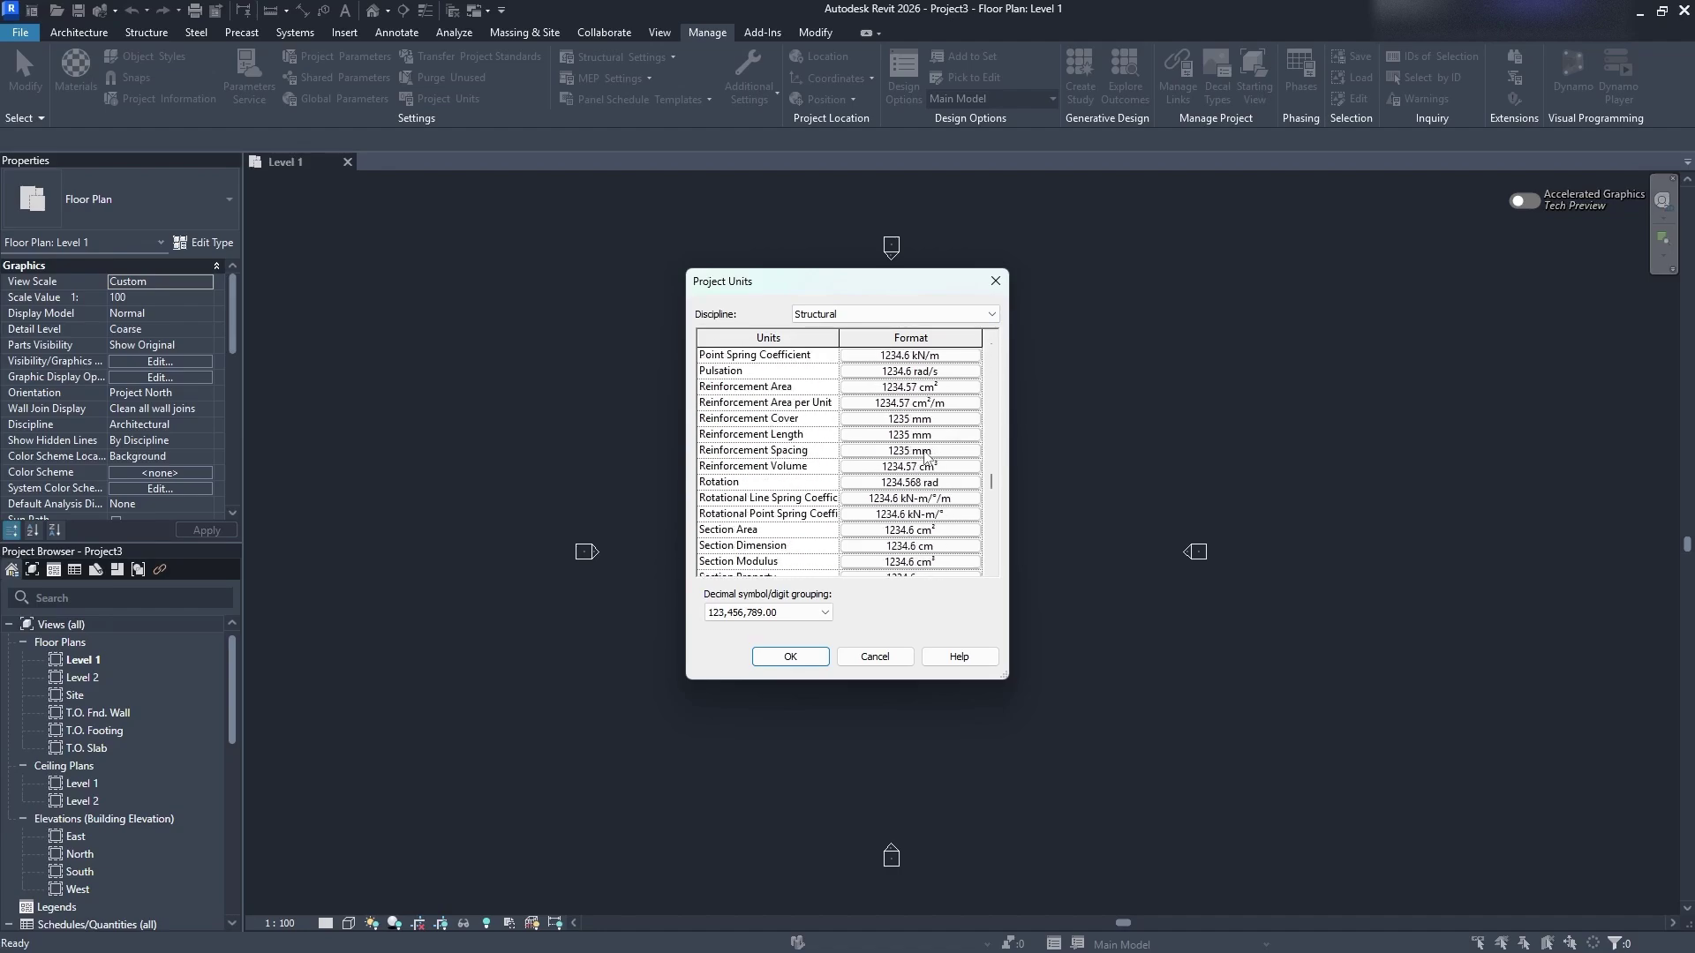
pyautogui.click(882, 315)
pyautogui.click(846, 332)
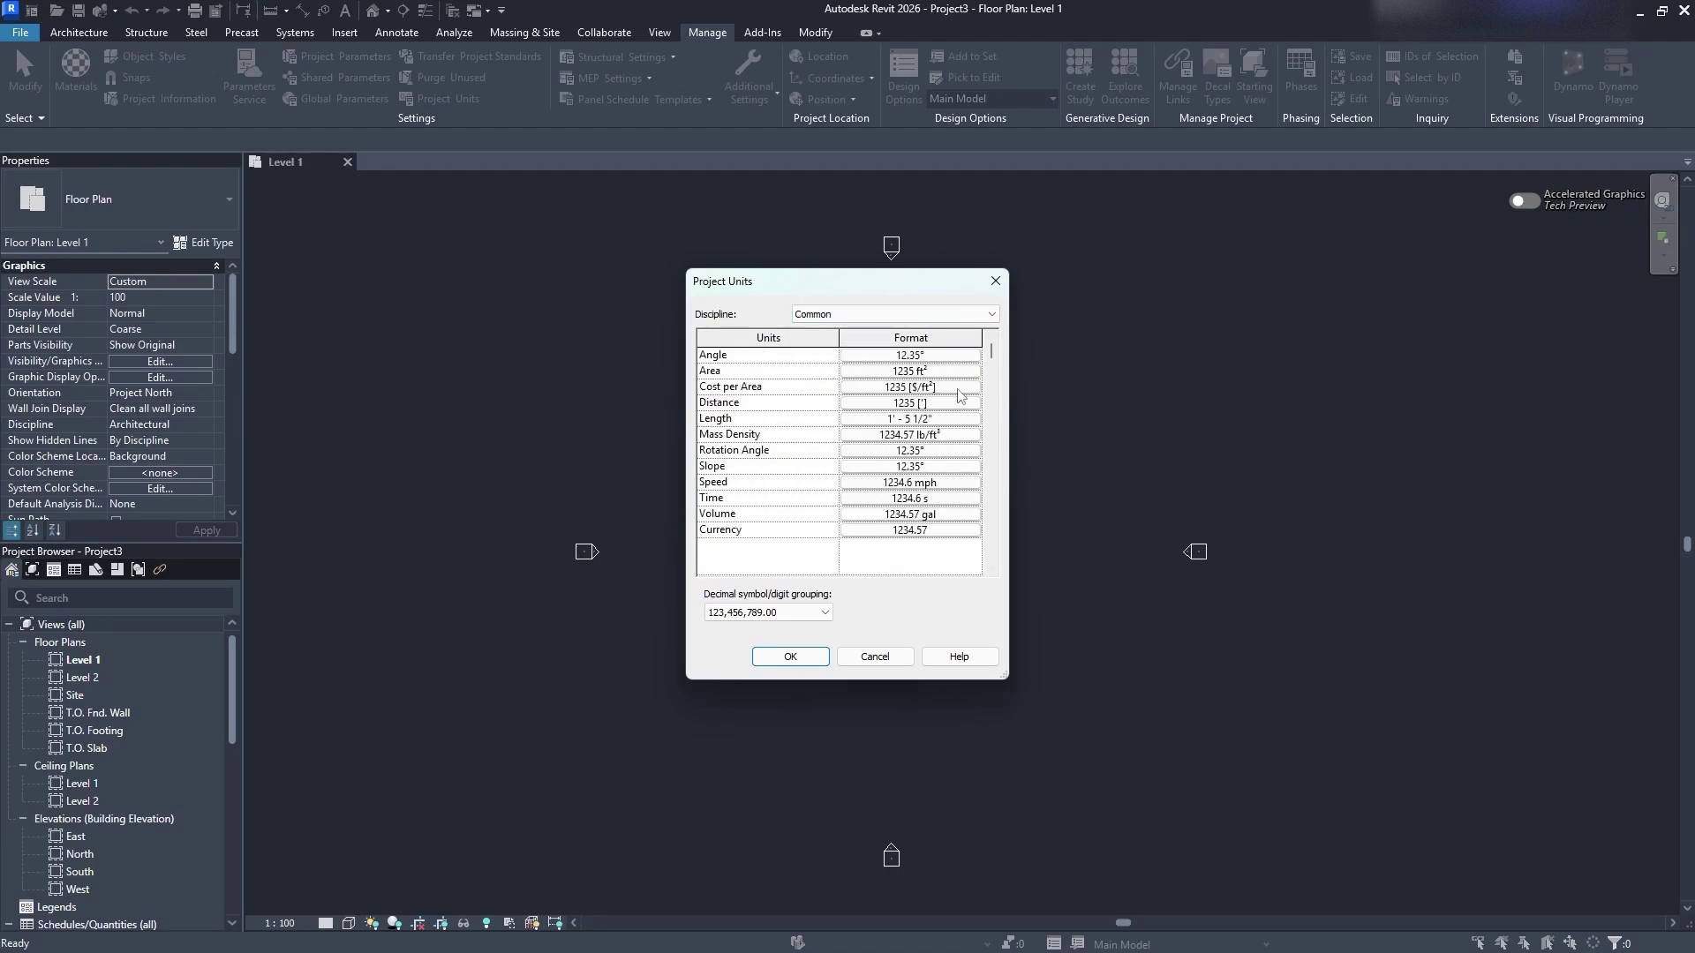
# Apply the project unit settings and view the Architecture wall type options
pyautogui.click(790, 657)
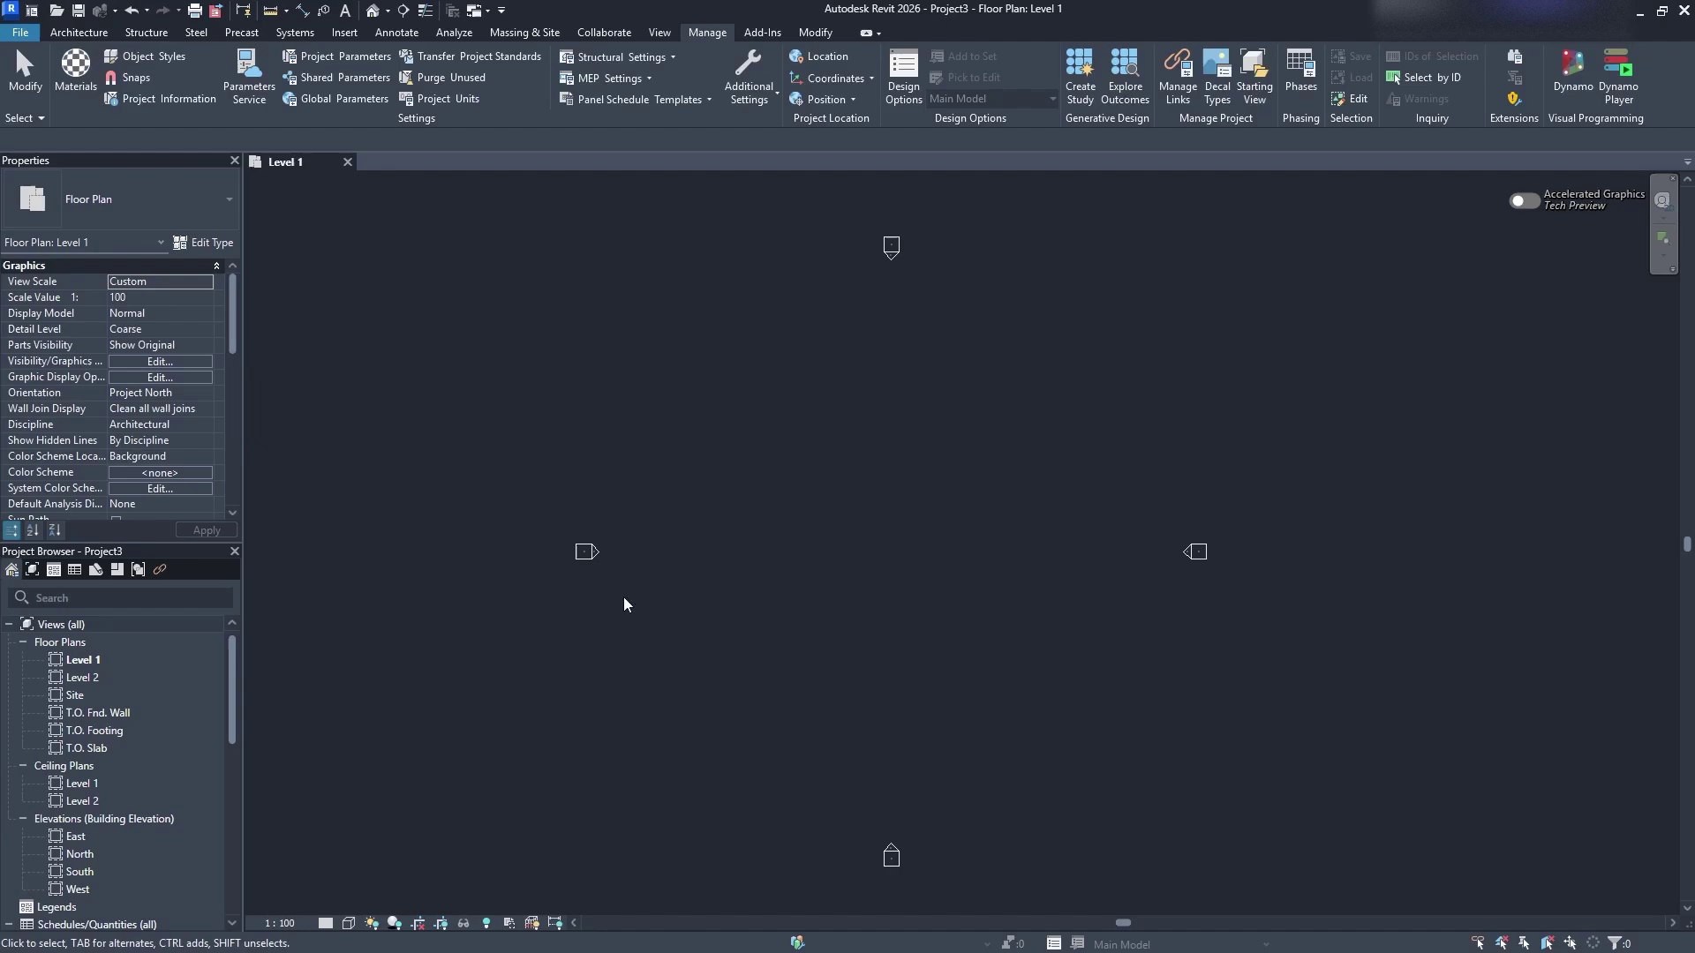
pyautogui.click(82, 32)
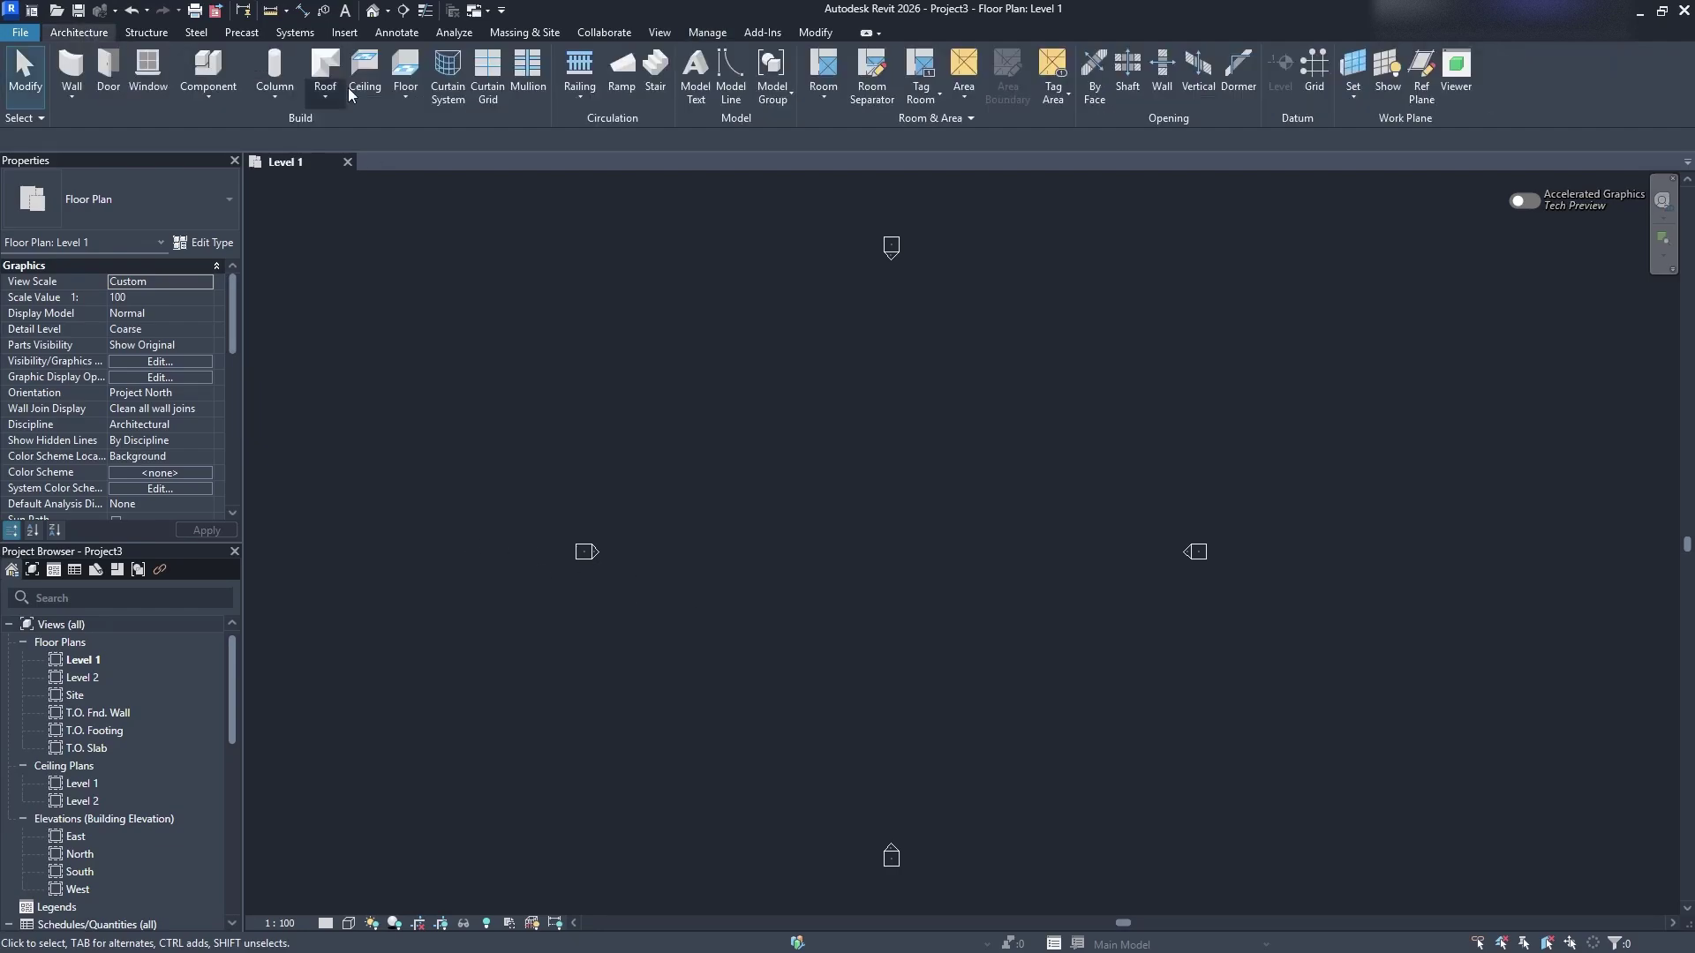
pyautogui.click(76, 94)
pyautogui.click(141, 129)
# Draw a 36-foot vertical stacked wall on Level 1 using the WA command
pyautogui.press('w')
pyautogui.press('a')
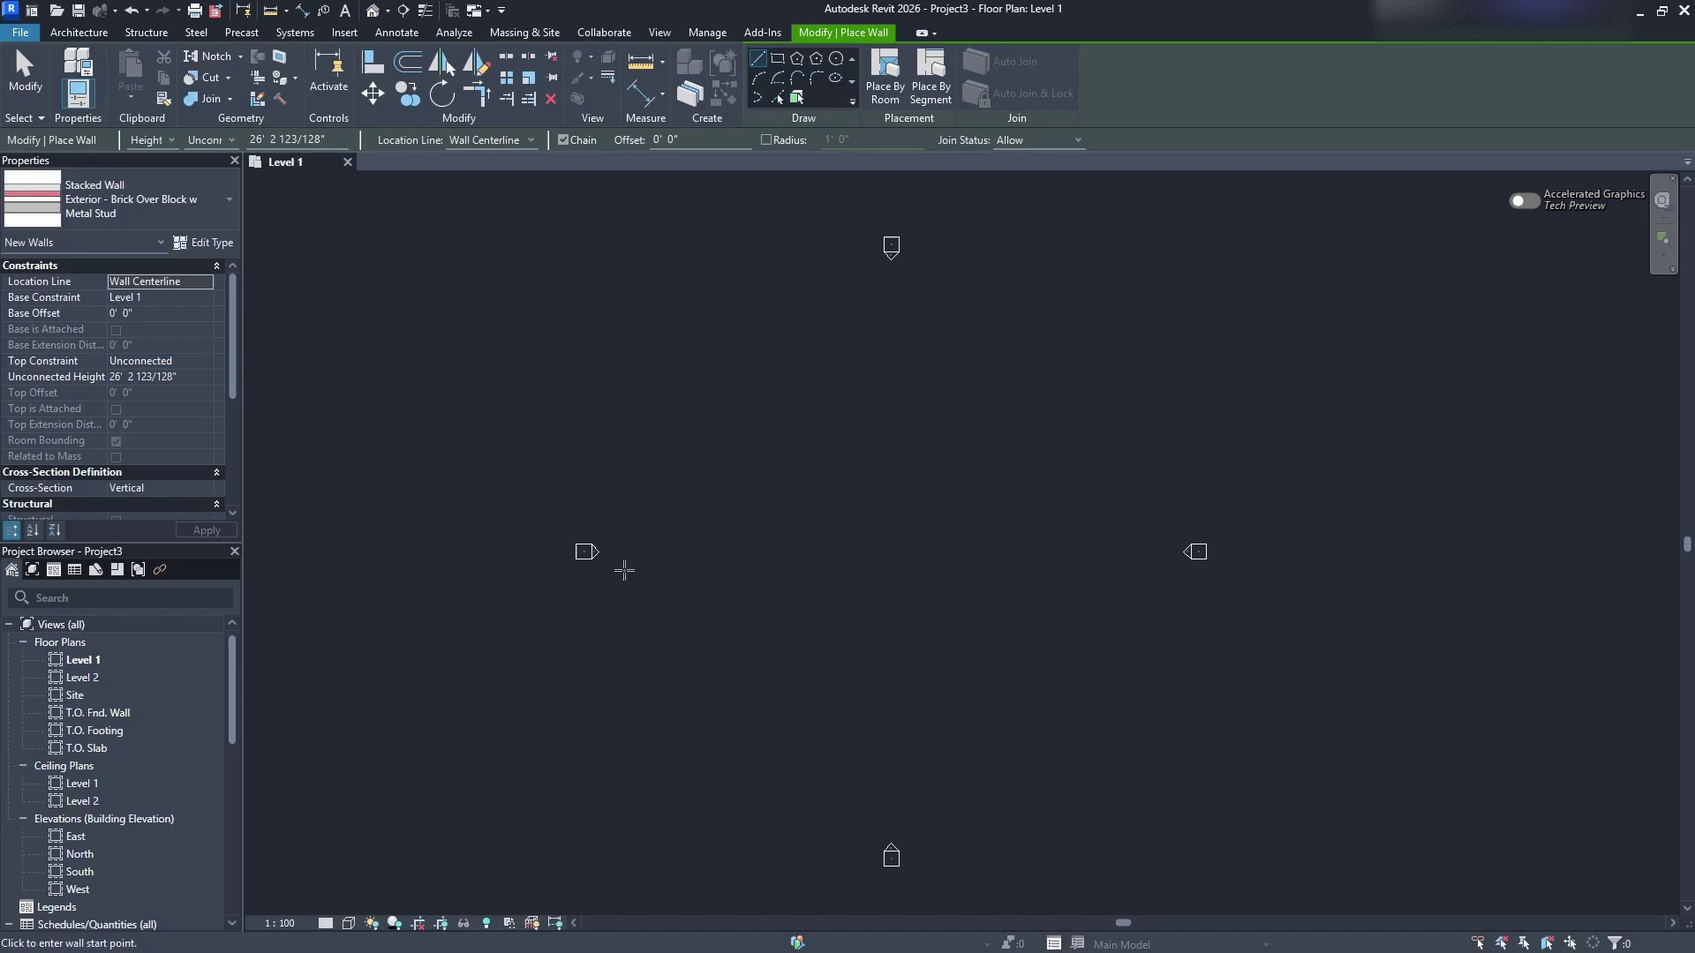
pyautogui.scroll(1, 609, 556)
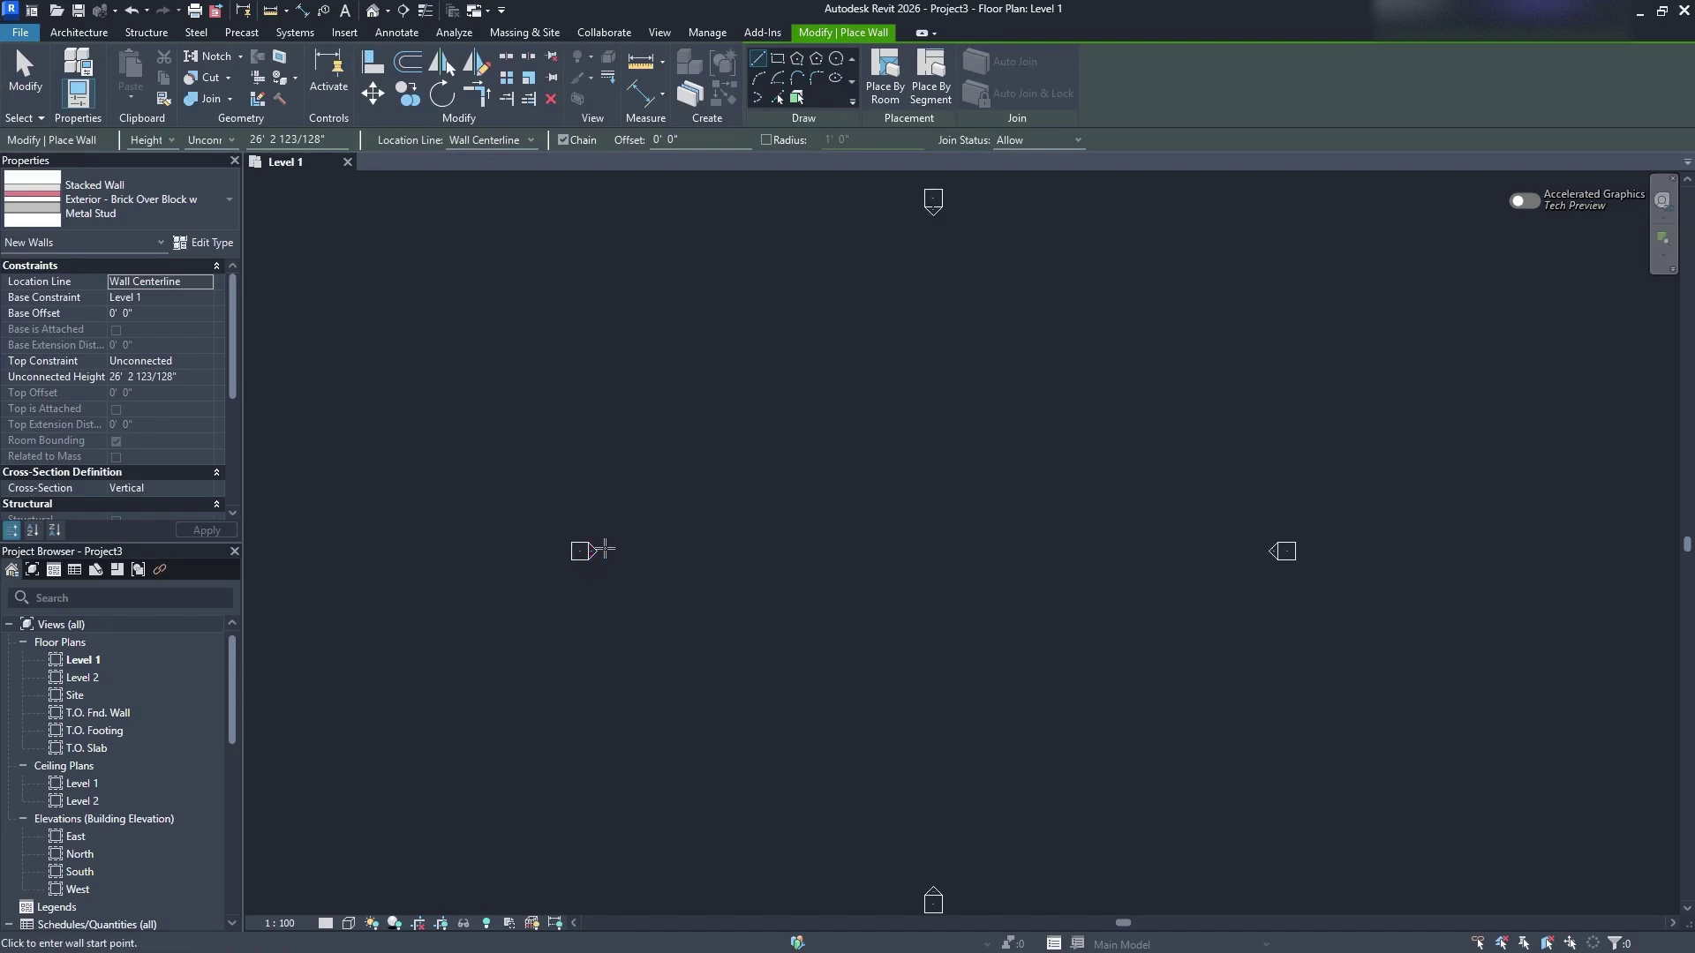
pyautogui.click(598, 551)
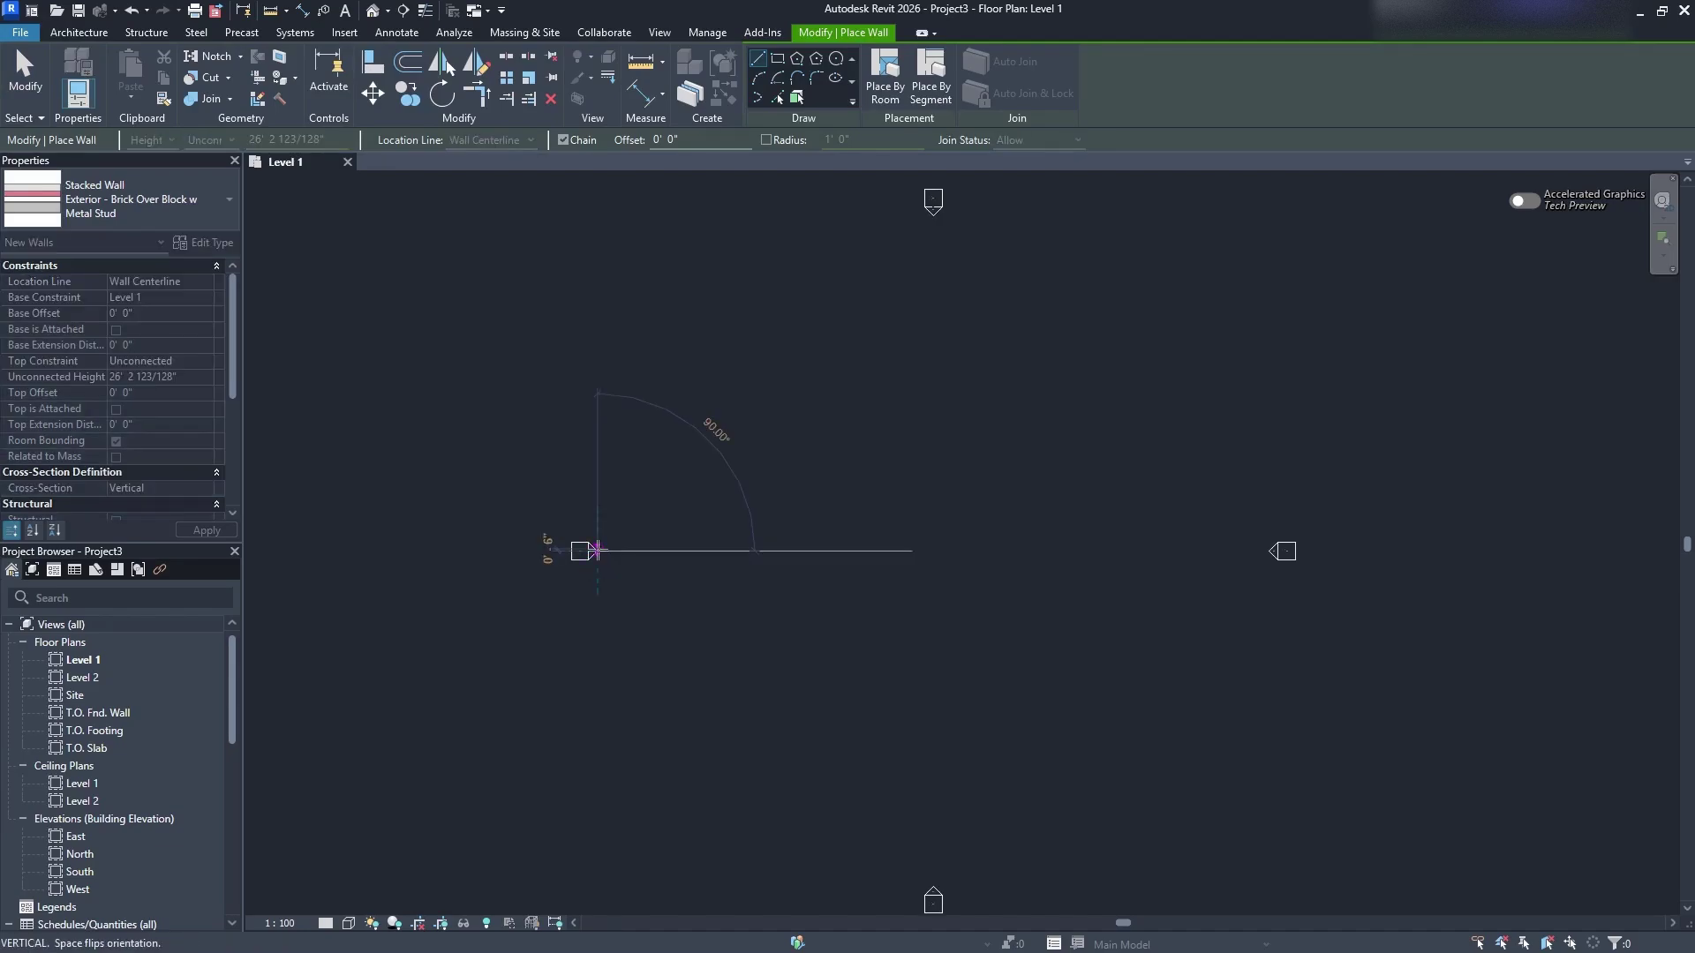
pyautogui.click(598, 400)
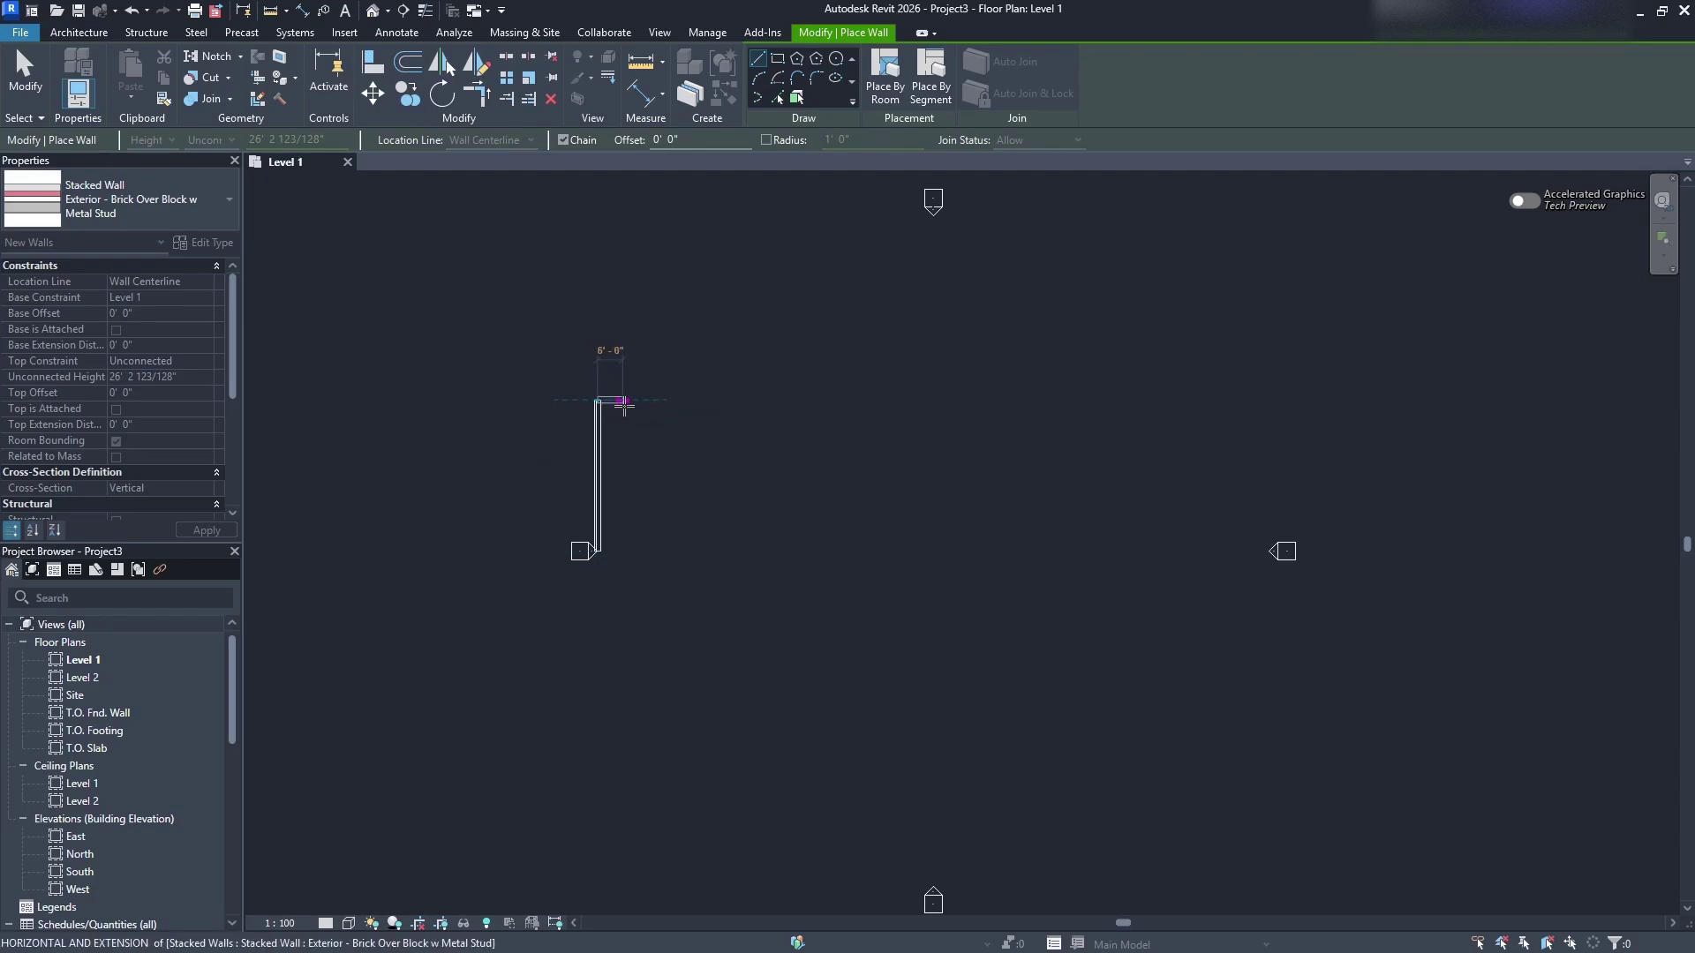